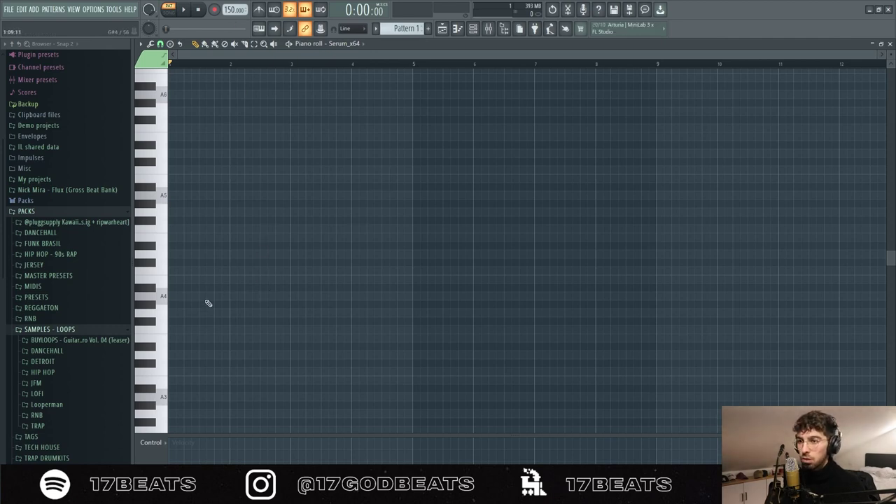
- Draw A4, F4, A4 and E4 notes across the first four bars, duplicate them from bar 5, and audition the pattern
click(172, 296)
click(217, 339)
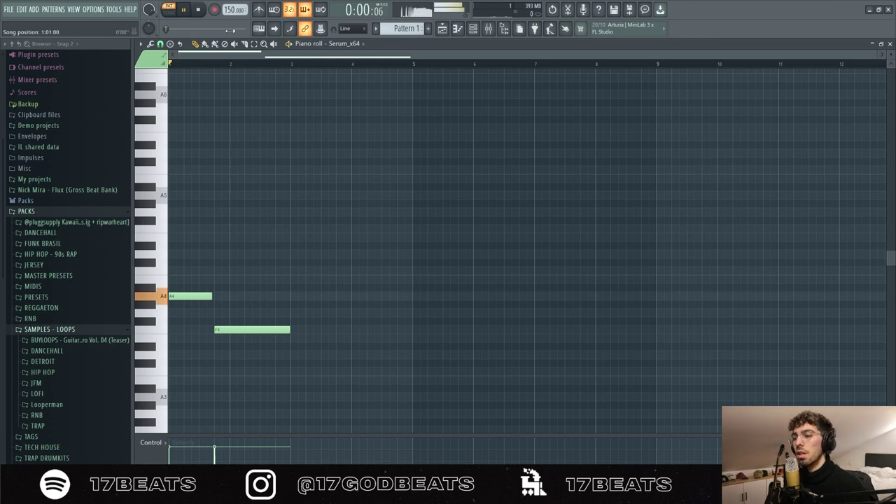
drag(196, 295, 441, 294)
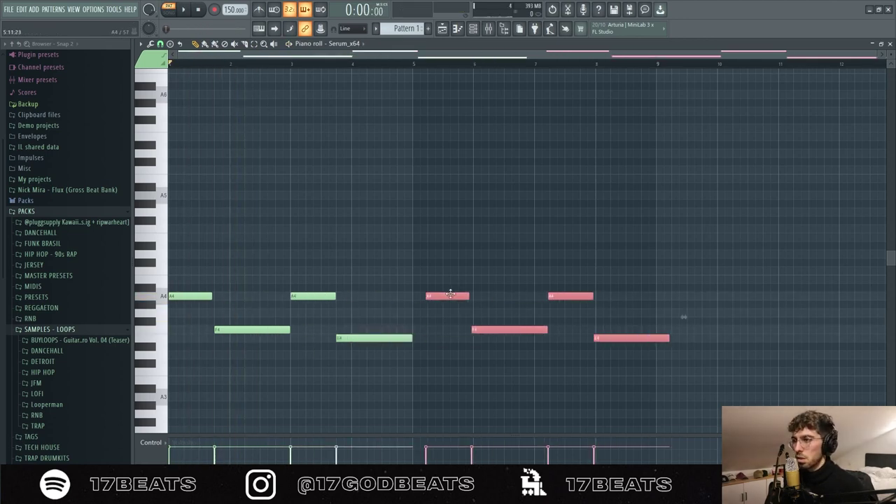
key(space)
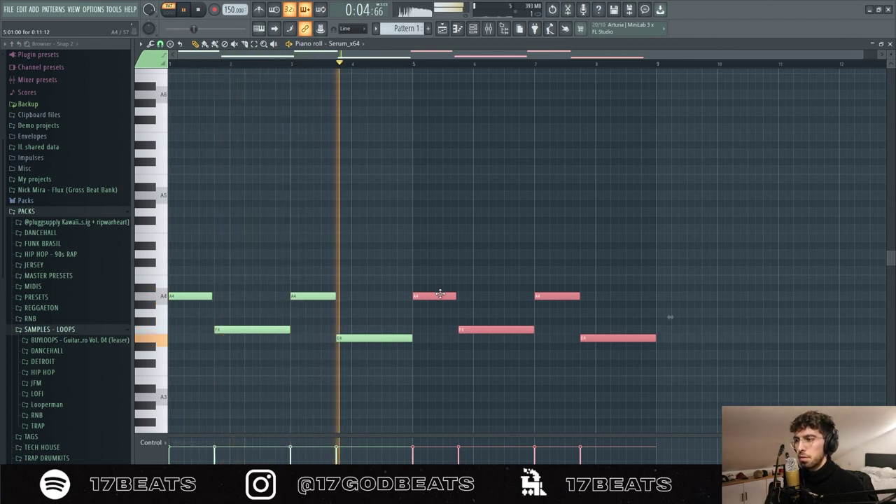
key(space)
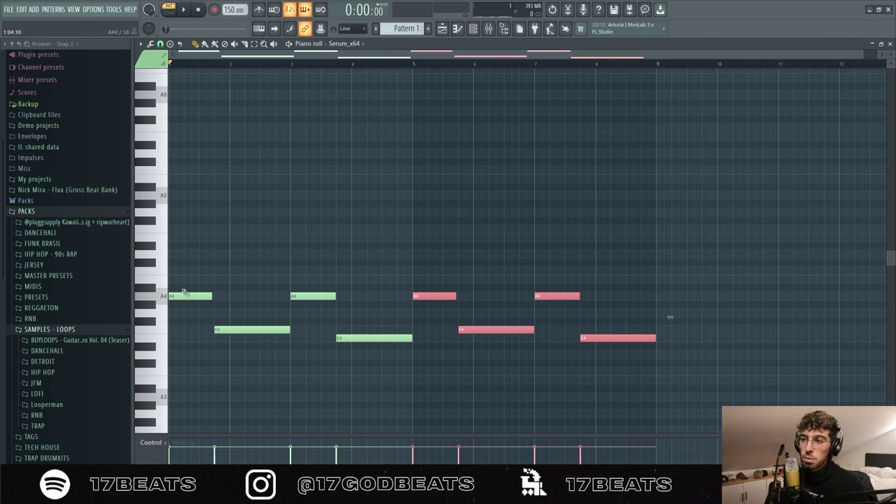
- Add a D5 note directly above each of the four A4 notes, starting at bars 1, 3, 5 and 7
click(181, 254)
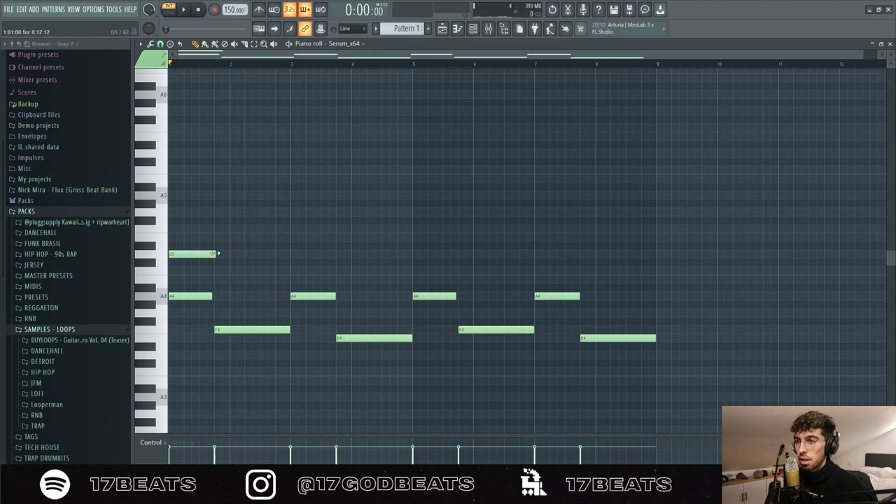
click(297, 254)
click(415, 254)
click(536, 254)
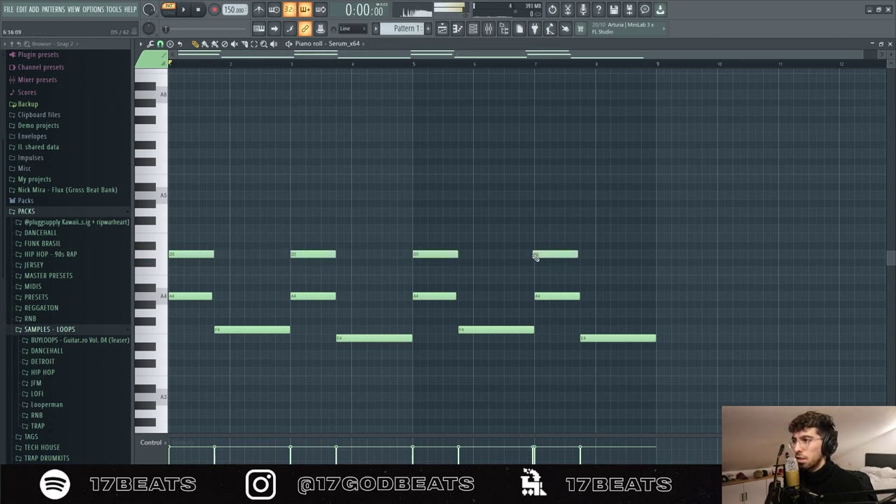
- Stack A#4 above both long F4 notes and A4 above both long E4 notes, and play back the chords
click(246, 333)
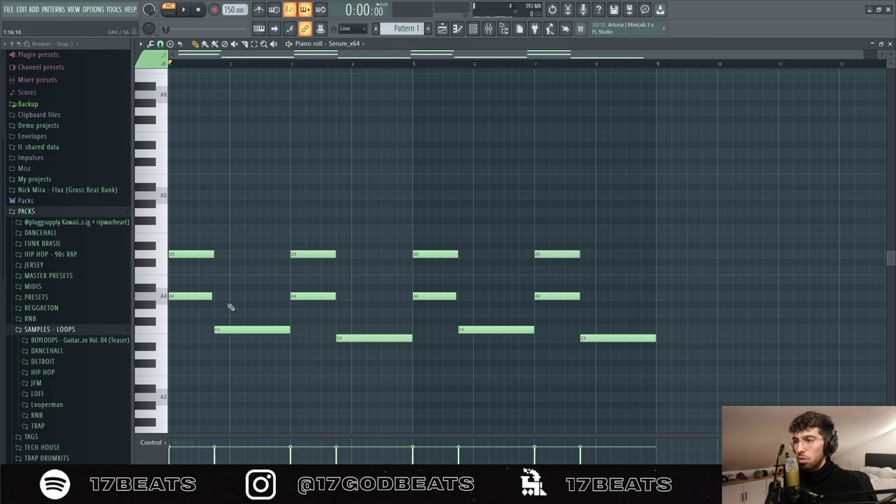
drag(215, 289, 280, 288)
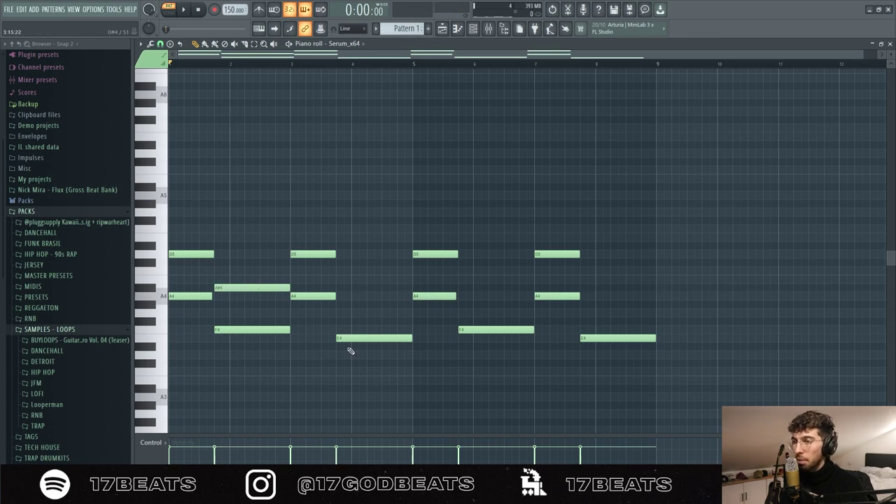
click(343, 293)
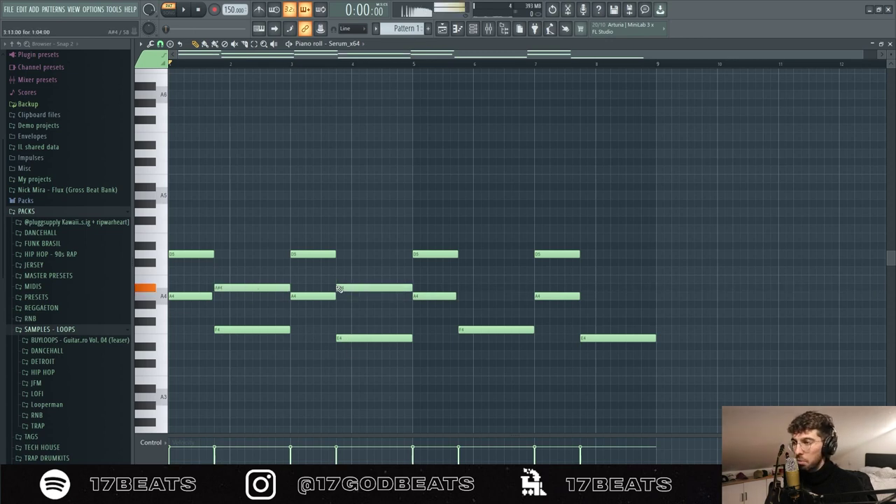
key(space)
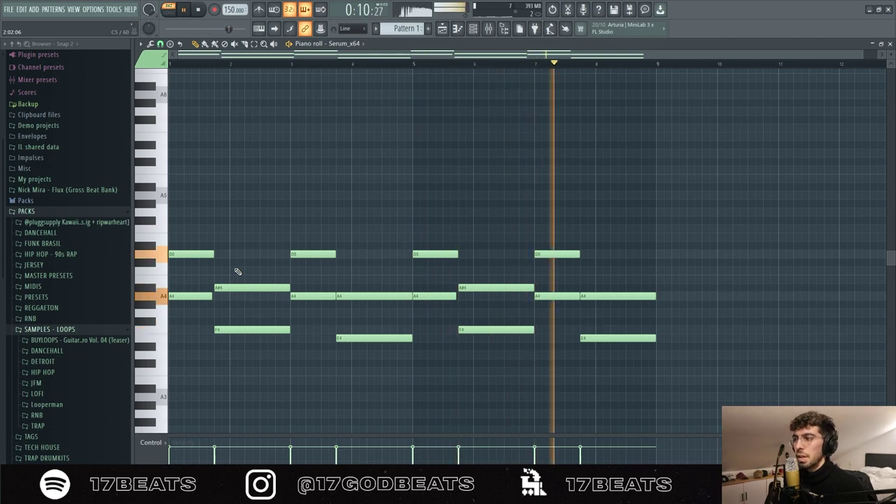
key(space)
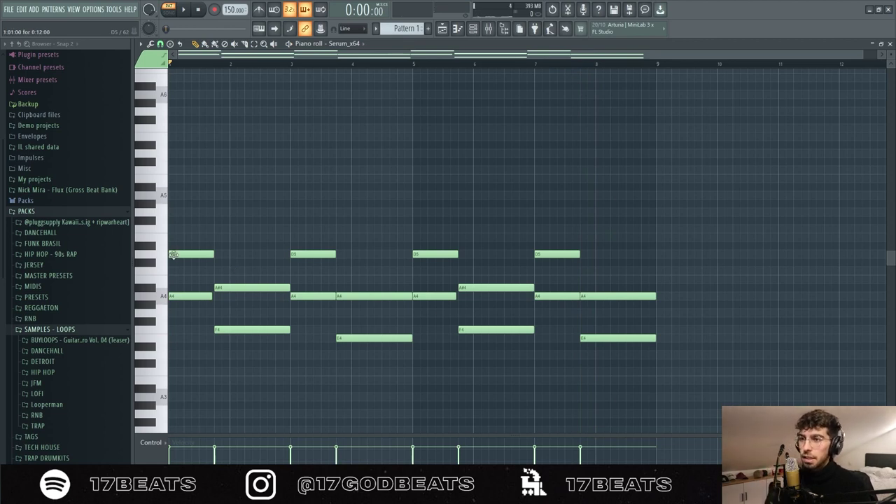
- Start a top melody with F5 over the first chord and E5 over the second, and play it back
click(178, 214)
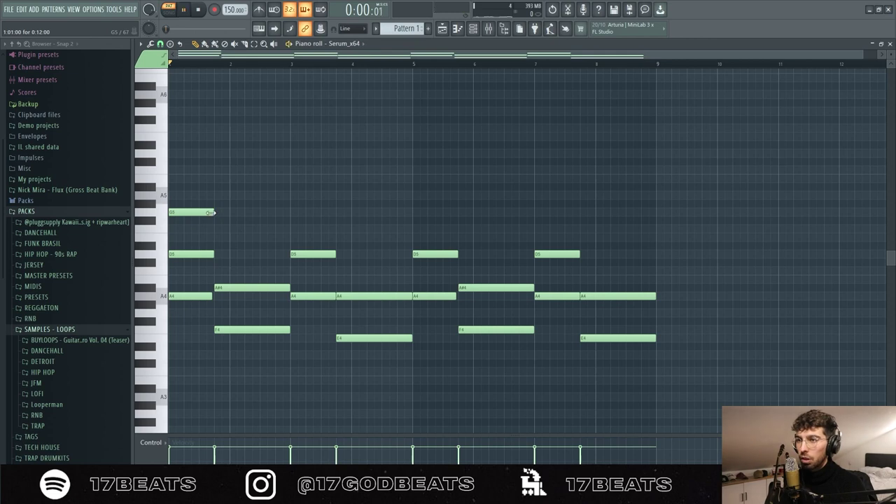
drag(206, 212, 287, 239)
click(227, 237)
key(space)
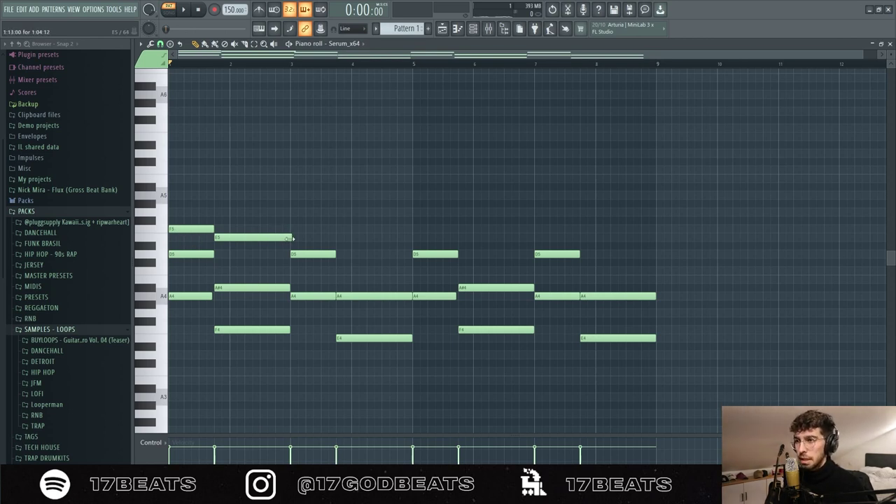
key(space)
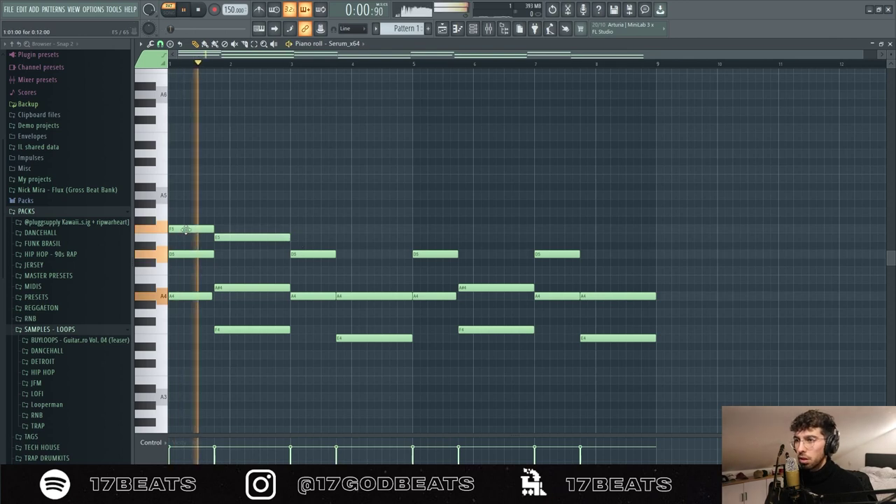
- Continue the top melody to bar 8 with F5 and E5 notes, placing G5 over both E4 chords
click(295, 232)
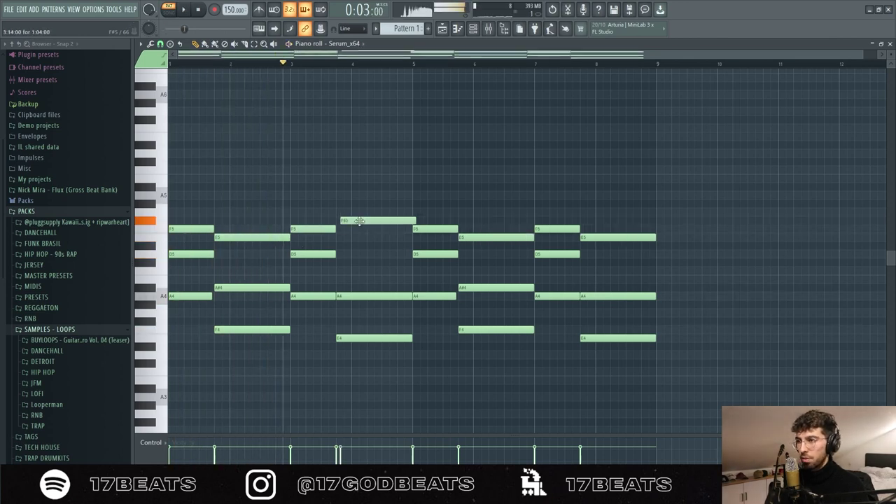
drag(360, 221, 356, 212)
key(space)
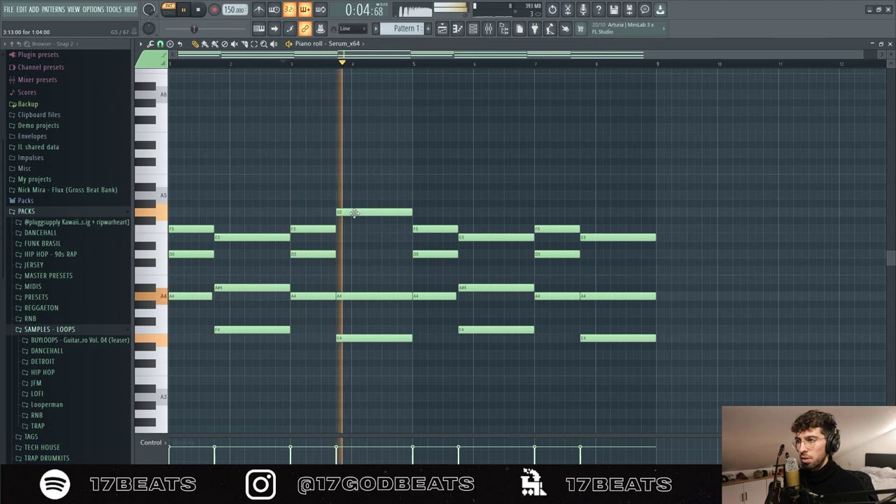
drag(606, 237, 605, 211)
key(space)
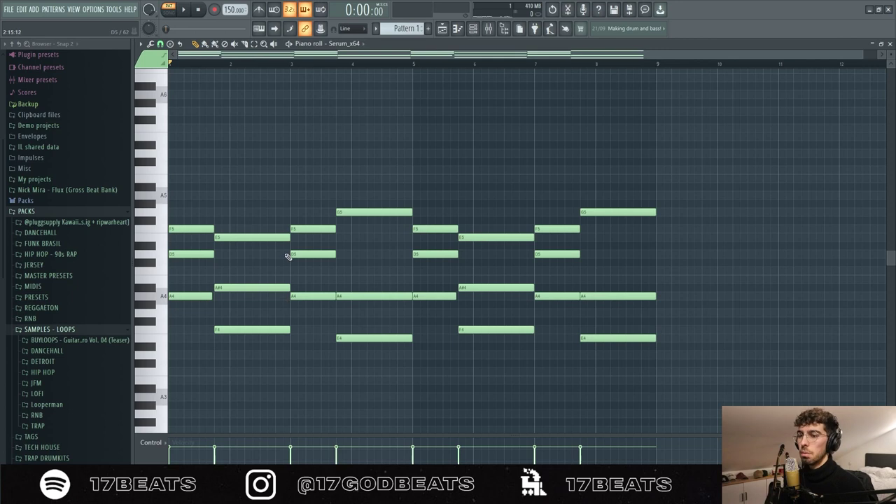
- Break up the long top notes in bars 2 and 4, adding D5 and E5 after E5, and F5, E5, D5 after G5
click(263, 255)
click(281, 238)
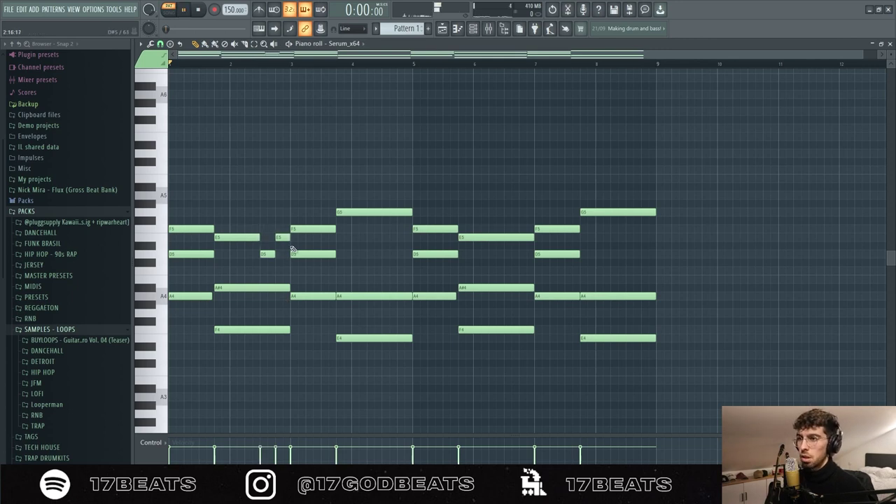
key(space)
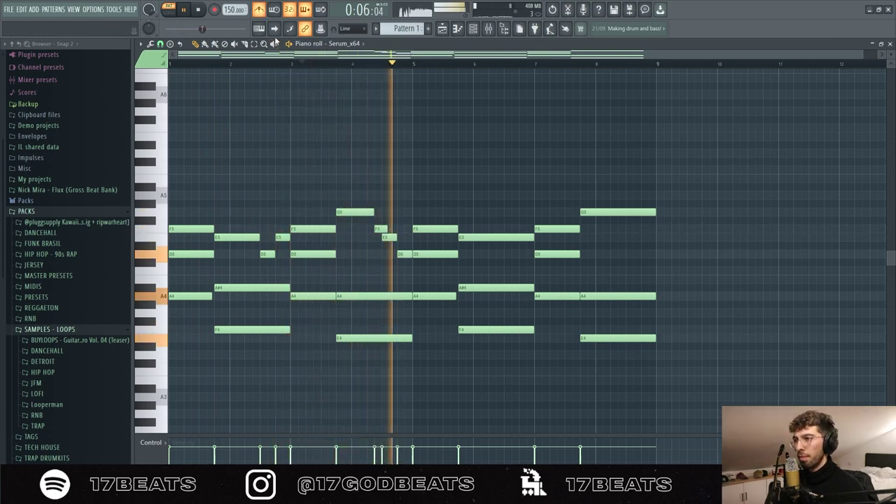
key(space)
- Replace the notes in bars 5 to 8 with a duplicate of the first four bars
drag(456, 168, 657, 395)
key(Delete)
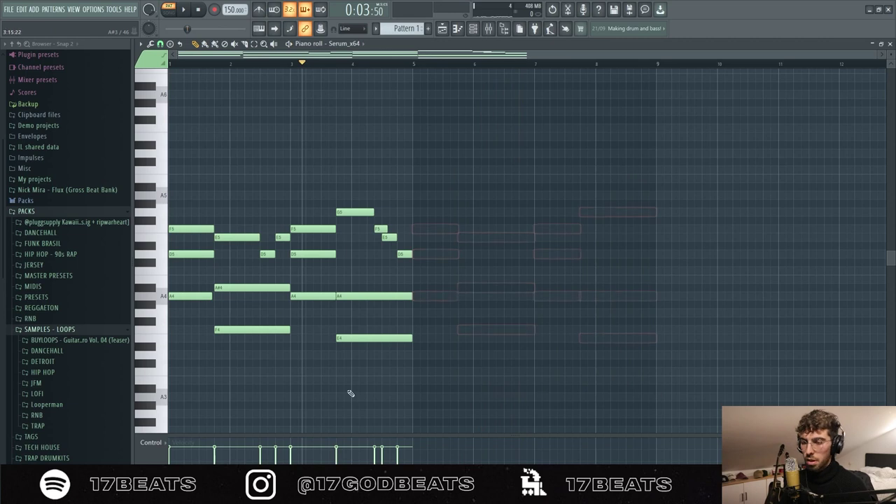
key(ctrl+a)
click(205, 238)
drag(203, 194, 581, 373)
key(ctrl+b)
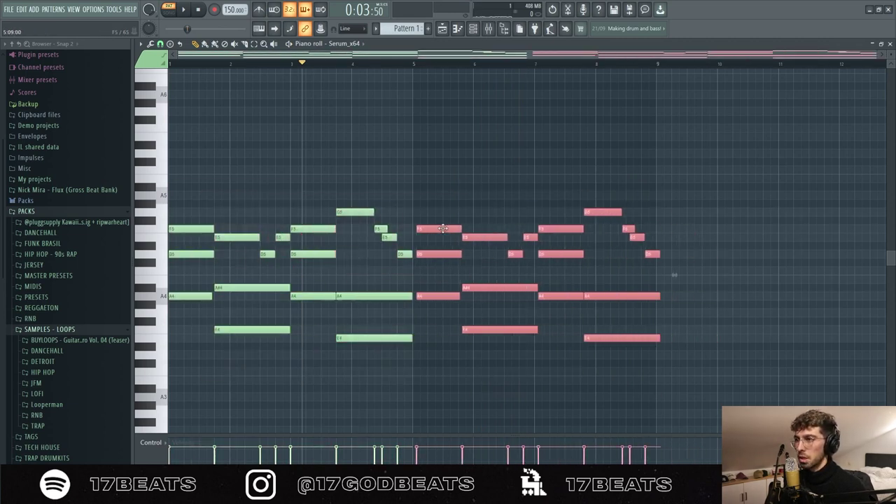
- Add a second Serum instrument channel and start its melody with A5, D5, E5 and F5 notes in bar 1
click(476, 28)
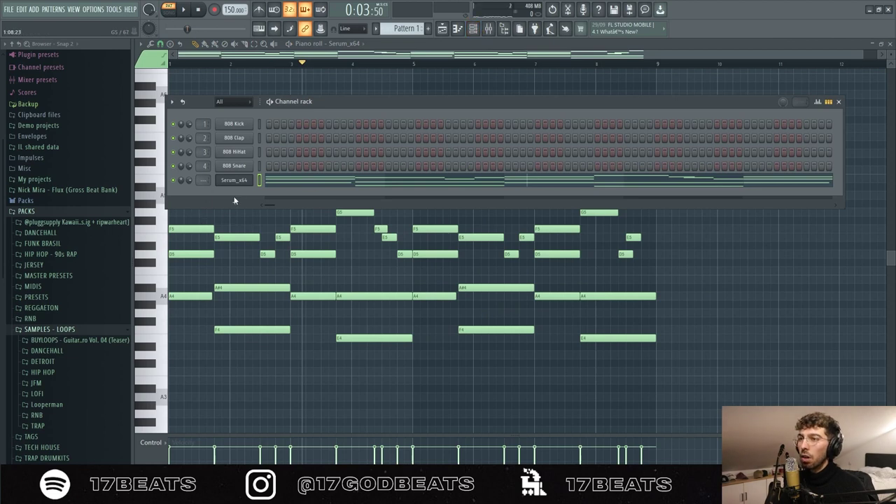
click(234, 200)
click(329, 87)
click(517, 187)
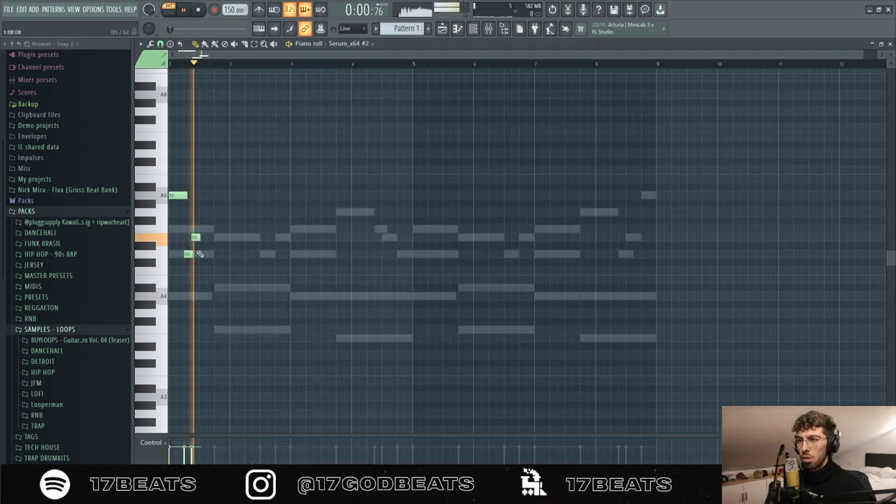
key(space)
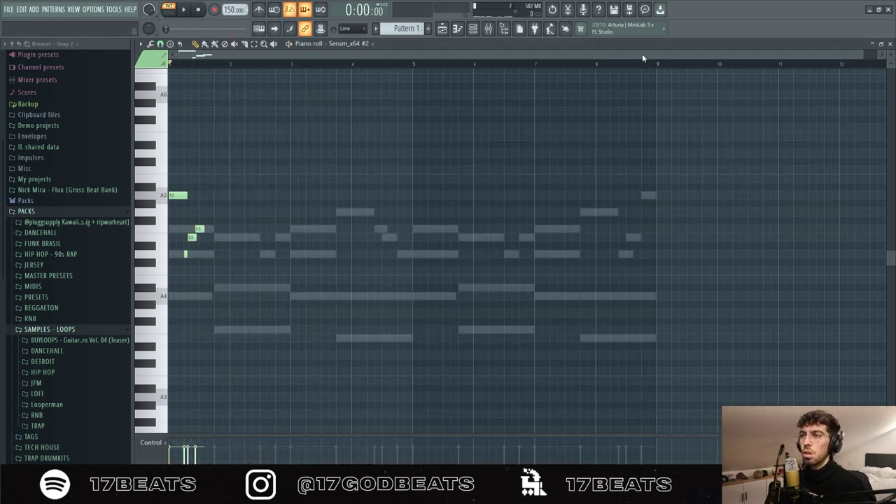
- Duplicate the opening motif and vary it into a two-bar melody ending on G5, E5, F5 and G5
drag(866, 56, 483, 57)
key(ctrl+b)
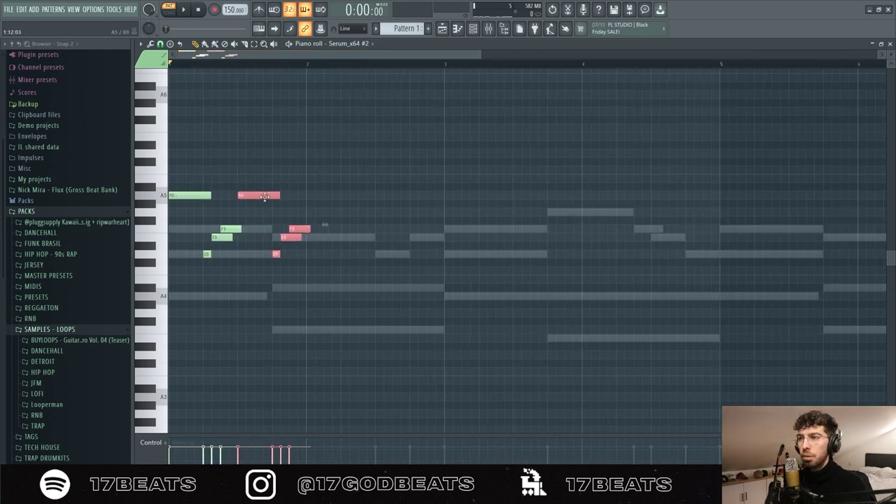
key(space)
key(space)
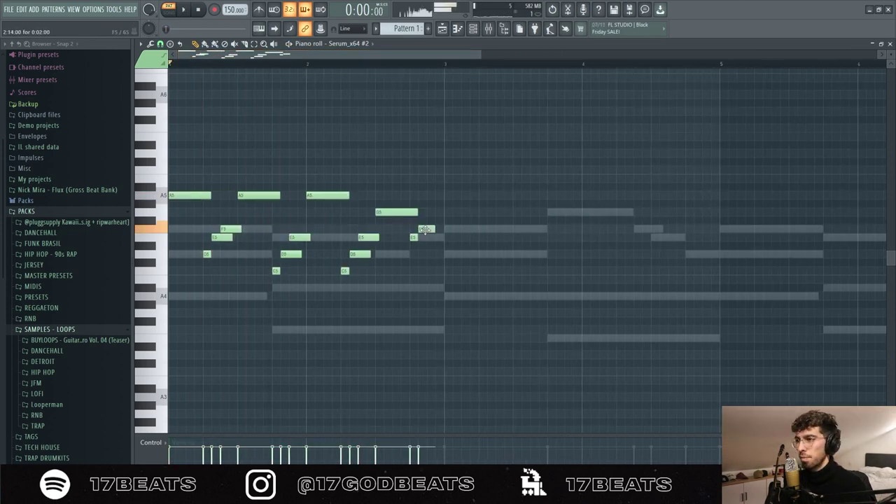
click(435, 212)
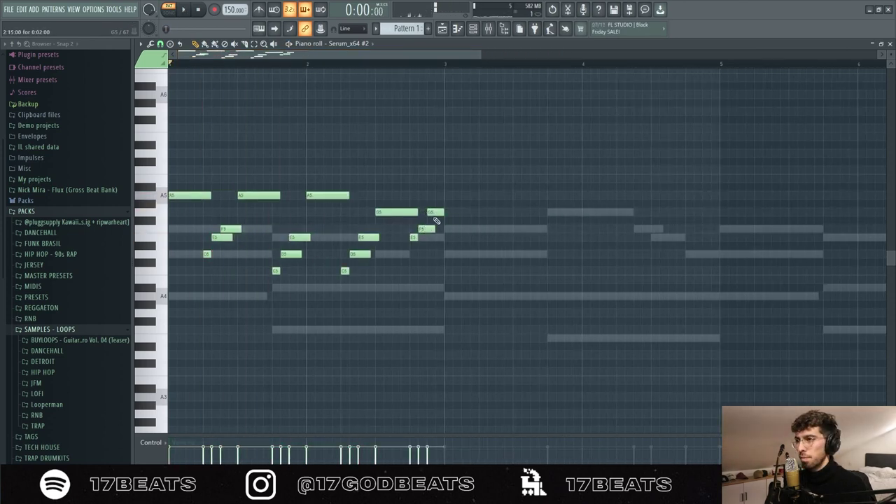
key(space)
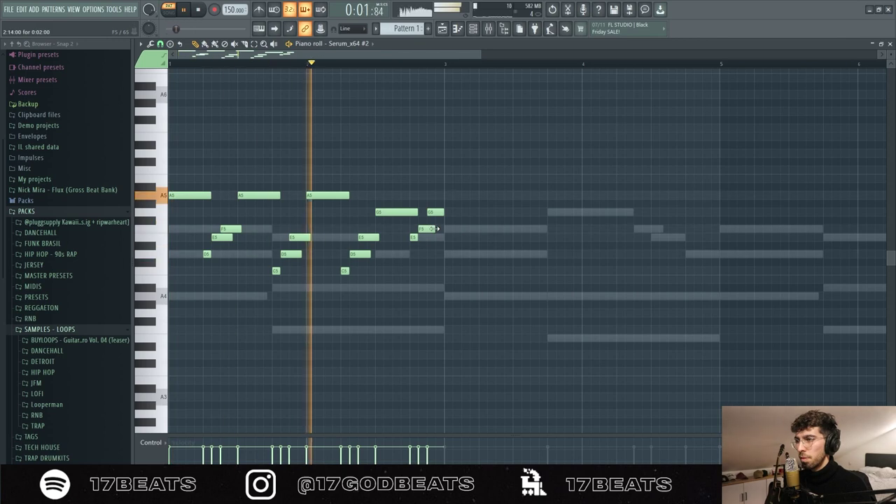
key(space)
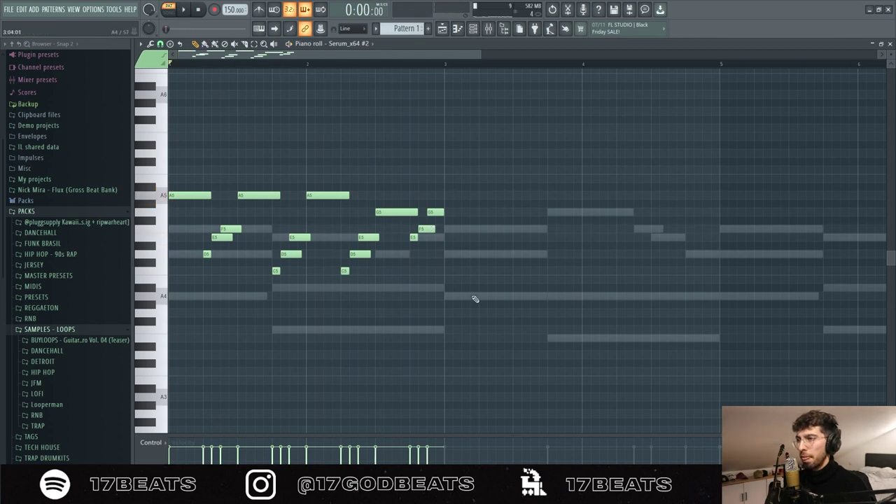
- Copy the two-bar melody to bars 3 and 4, raising bar 4's first note to C6 and its long G5 to A5
drag(474, 299, 169, 125)
drag(203, 194, 477, 191)
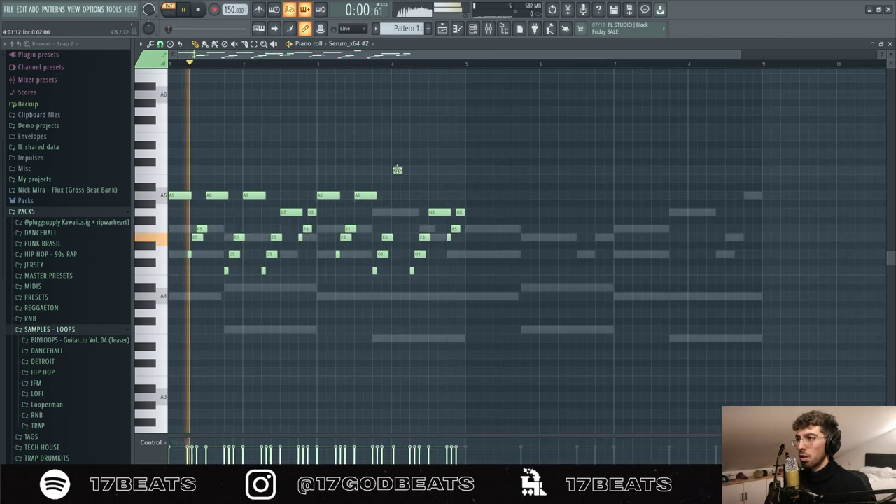
click(398, 170)
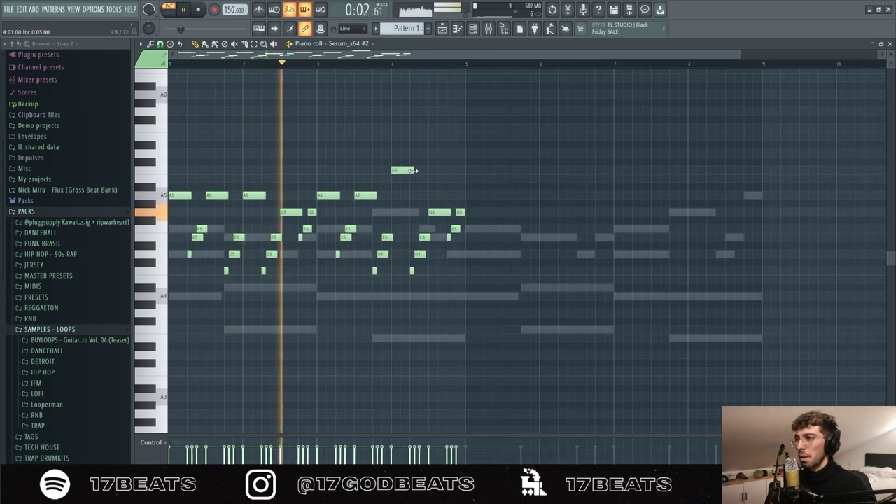
click(437, 338)
right_click(437, 338)
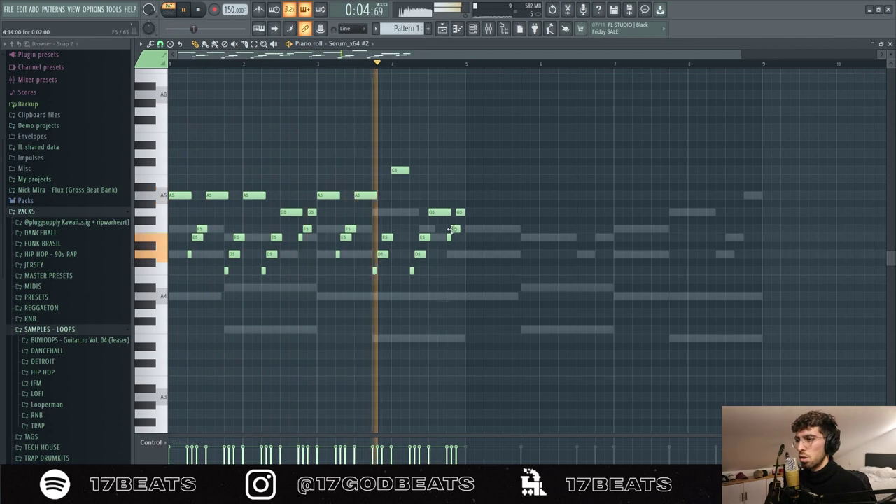
drag(440, 212, 439, 194)
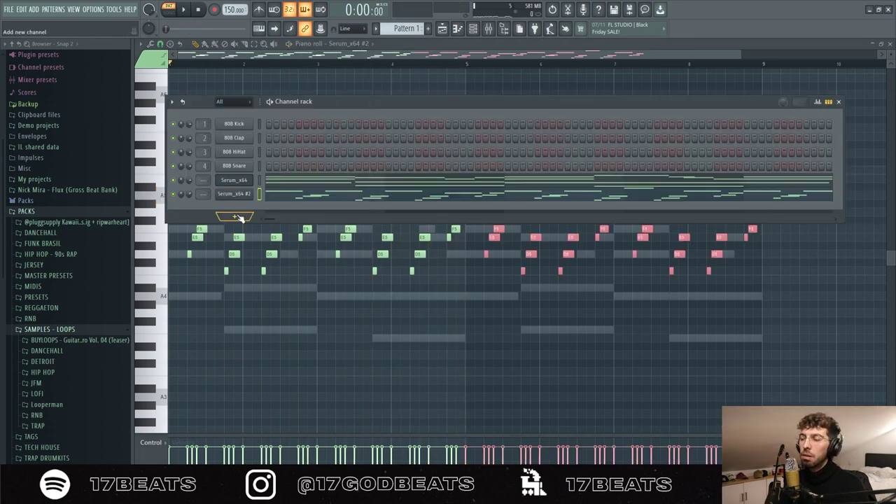
- Add a third Serum instrument channel and open its piano roll for the bass line
click(241, 216)
click(320, 86)
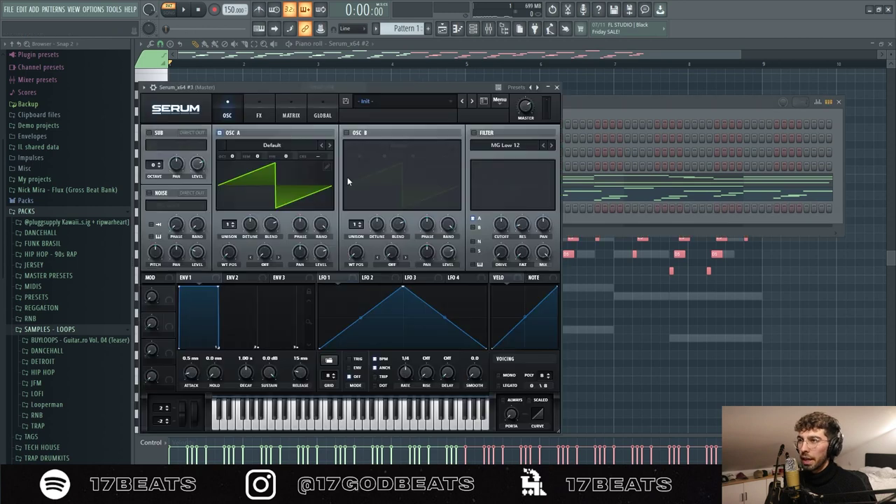
click(622, 112)
right_click(277, 204)
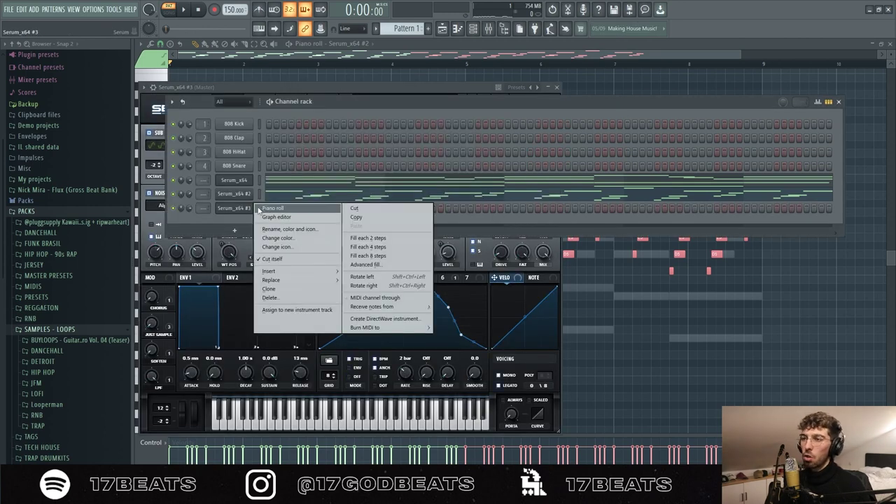
click(272, 208)
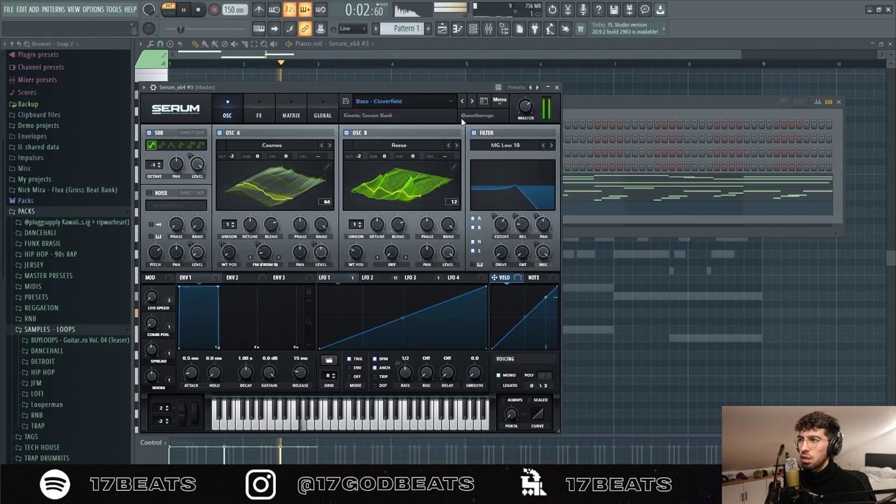
- Audition the bass line while stepping onward through Serum's bass presets past Bass - Cloverfield and Bass - Force
key(space)
click(473, 102)
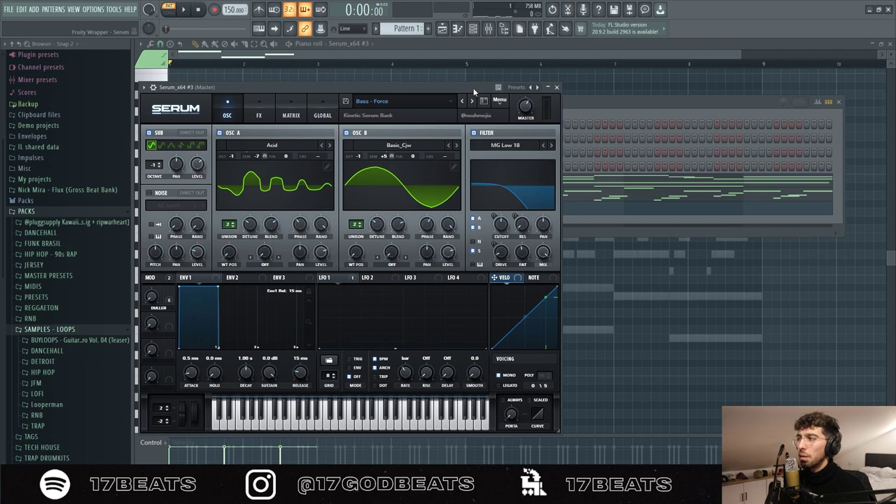
key(space)
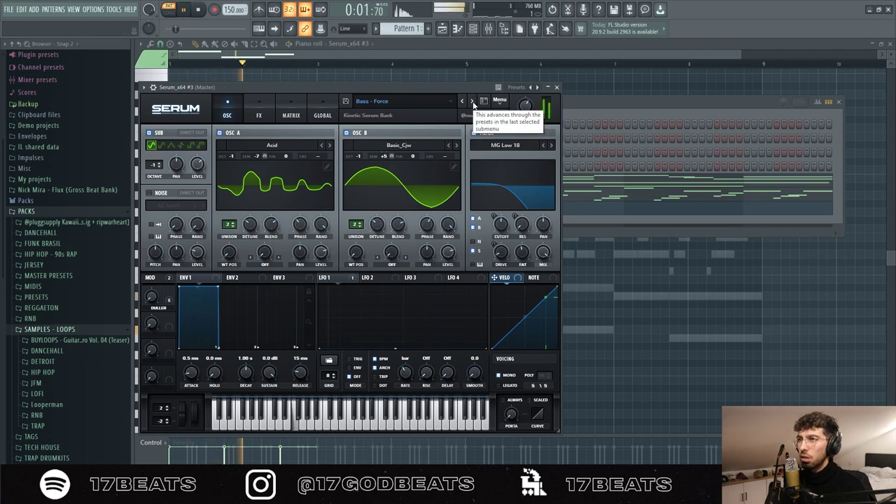
click(473, 102)
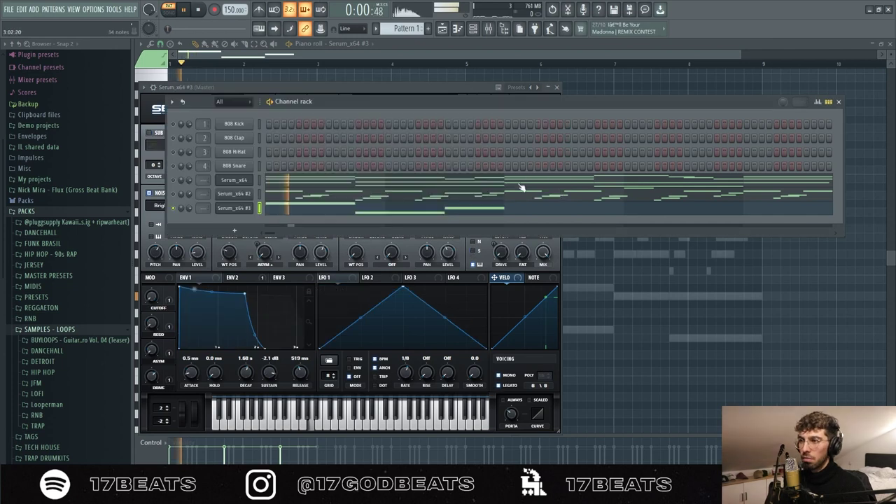
- Duplicate the two-bar bass phrase of A4, F4 and G4 until it fills bars 1 to 8
key(F7)
key(F7)
drag(436, 250, 186, 390)
key(ctrl+b)
key(ctrl+b)
key(ctrl+b)
key(ctrl+d)
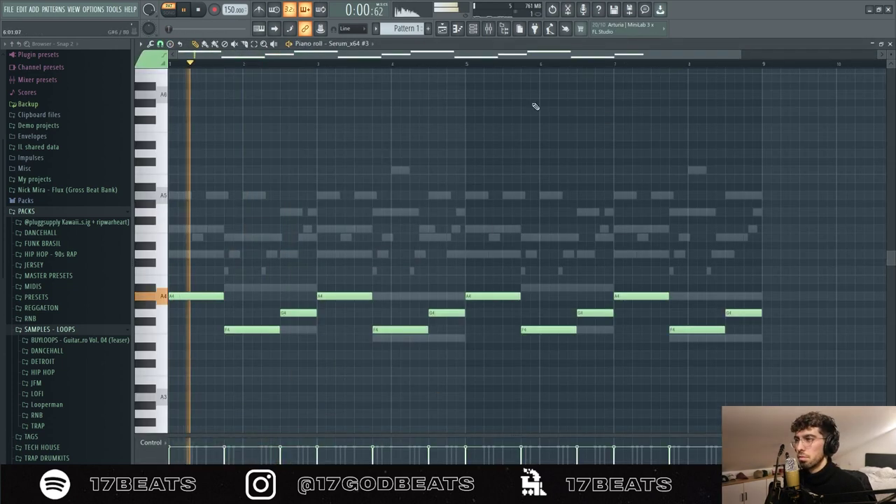
- Load Fruity Flangus on the first Serum's mixer track and toggle solo on that track to check the effect
click(487, 28)
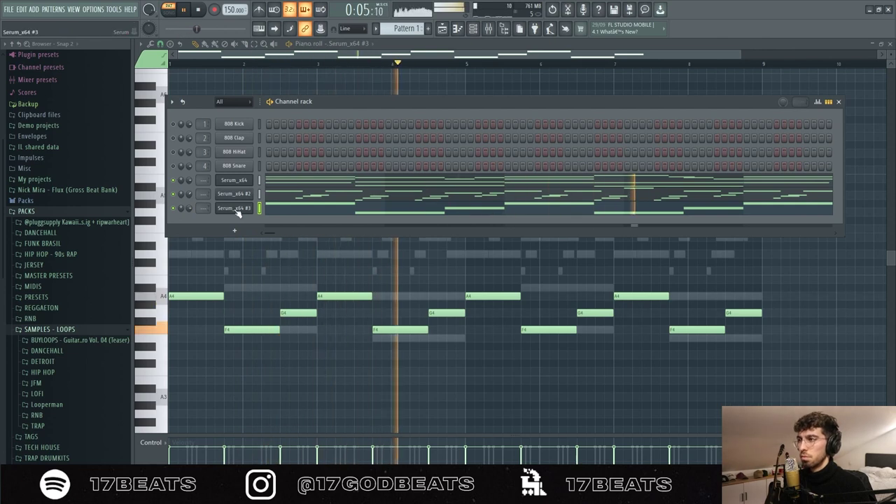
key(space)
key(F9)
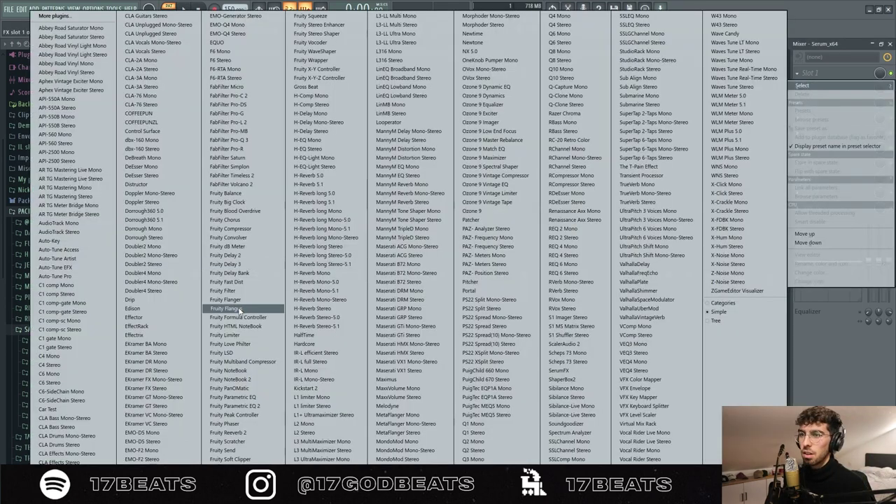
click(241, 307)
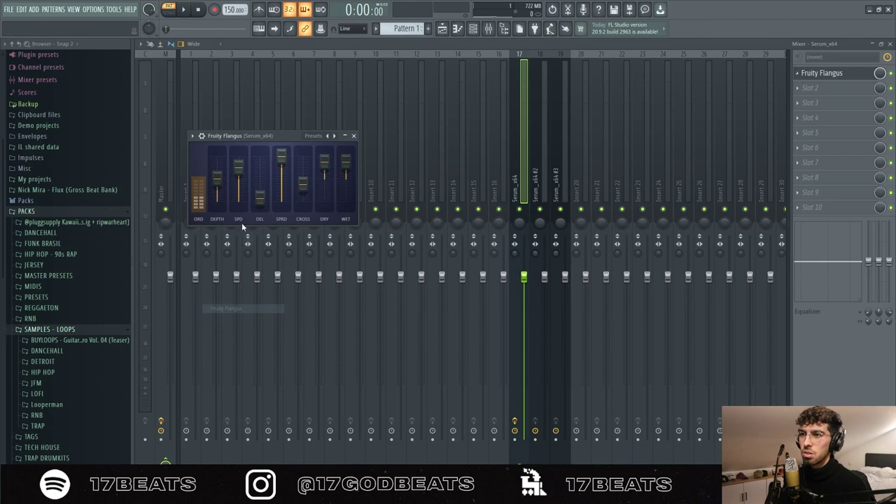
right_click(519, 210)
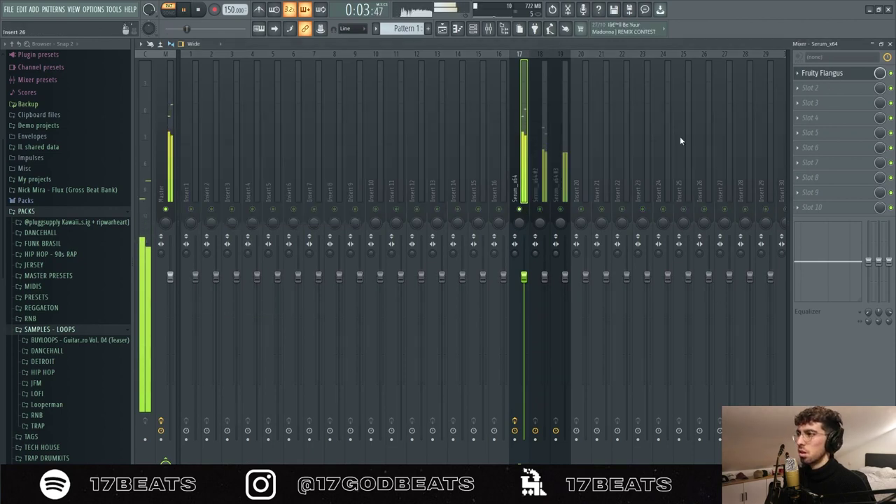
- Load Doubler4 Stereo on the second Serum's mixer track and close the effect's window
click(811, 87)
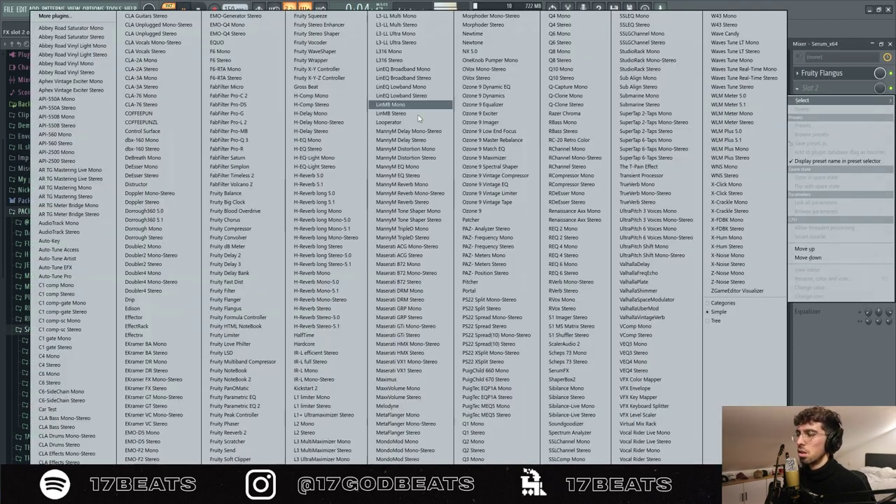
click(155, 297)
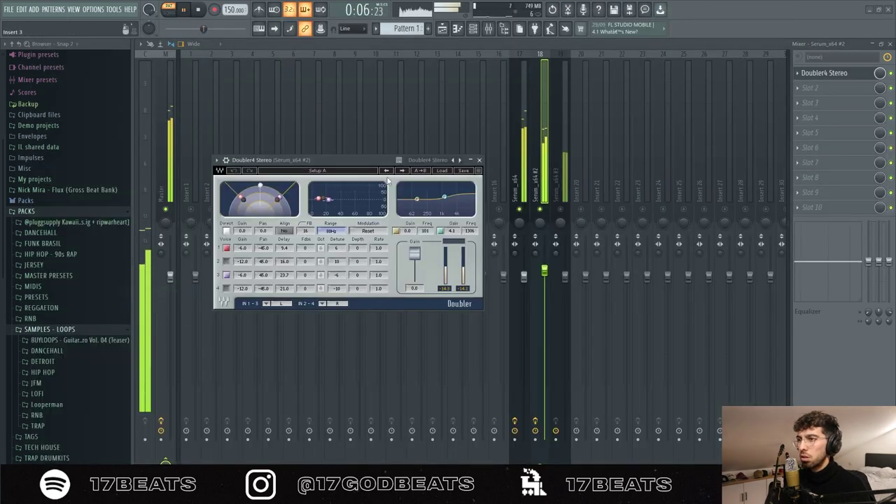
click(479, 160)
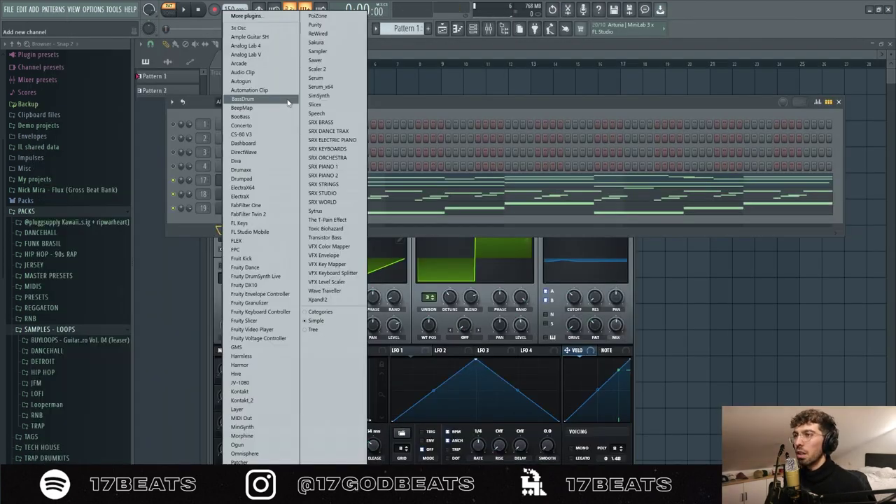
- Add a fourth Serum channel with a G5 pickup and four short A5 notes in bar 2, and raise them an octave
click(333, 85)
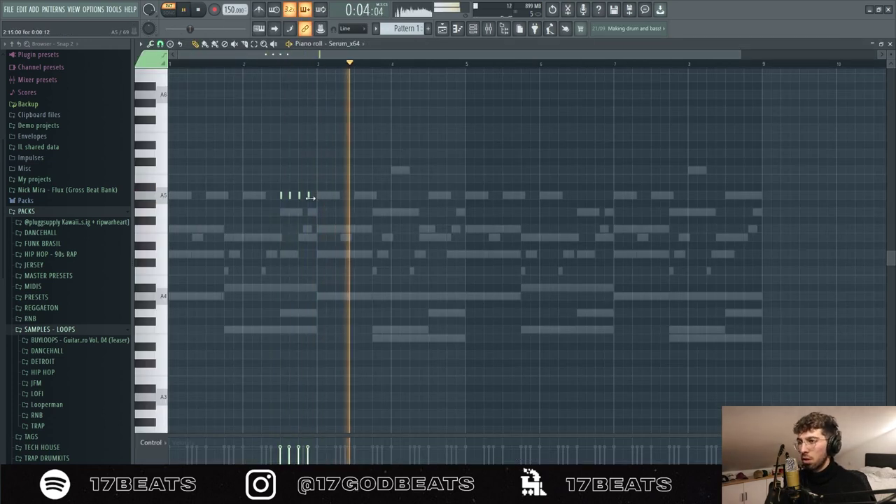
scroll(279, 69, up, 3)
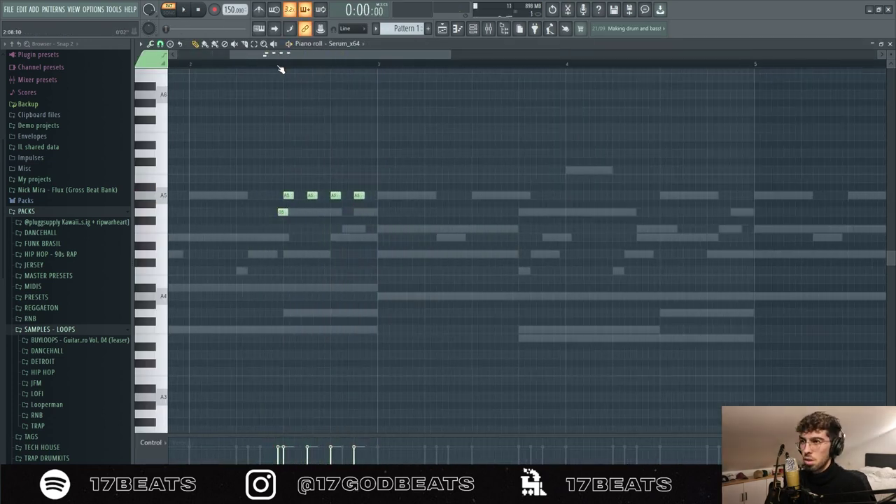
click(279, 65)
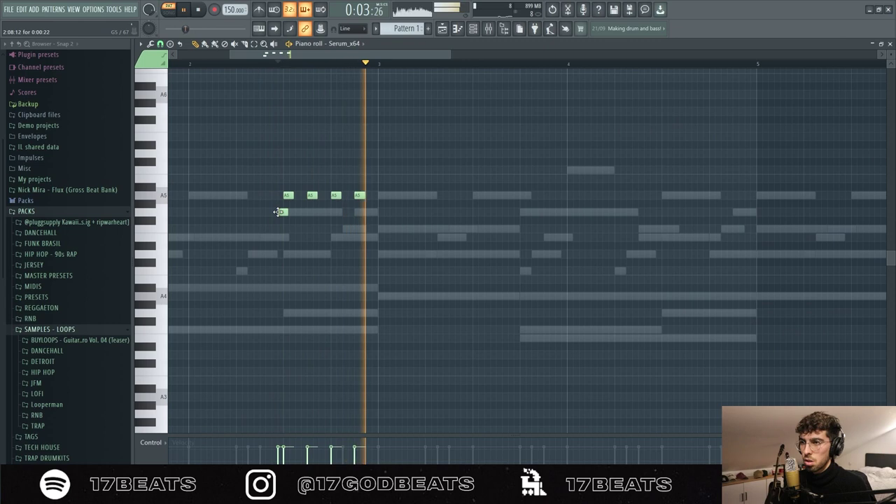
key(ctrl+Up)
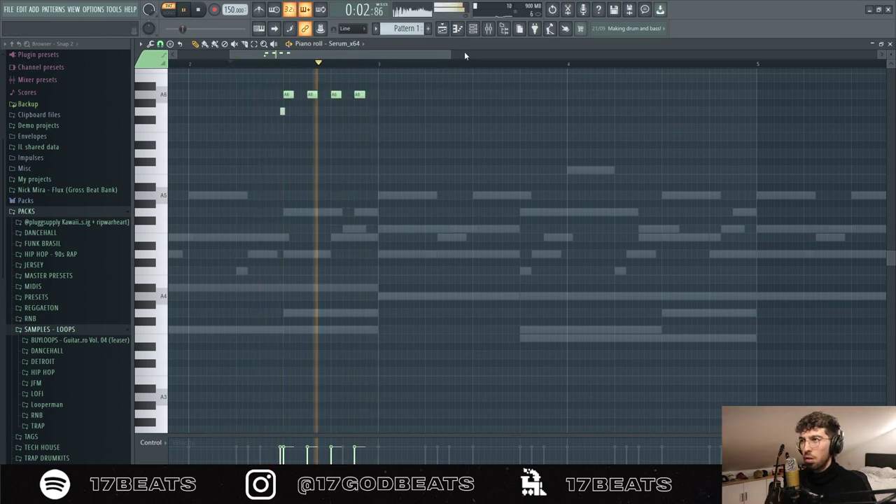
- Repeat the pluck phrase in bars 4, 6 and 8 with F6 and C7 variations, and raise bar 8's last note to D7
key(space)
drag(450, 54, 856, 75)
scroll(290, 165, up, 3)
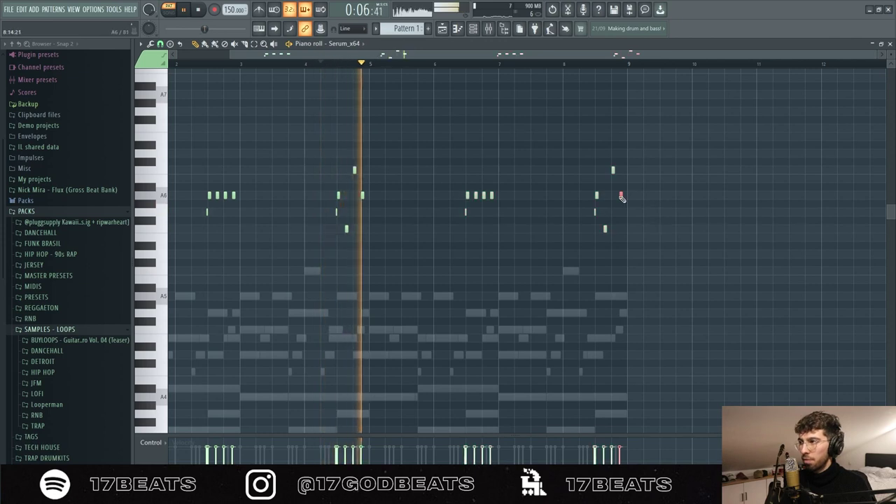
key(Up)
key(Up)
key(Up)
key(Up)
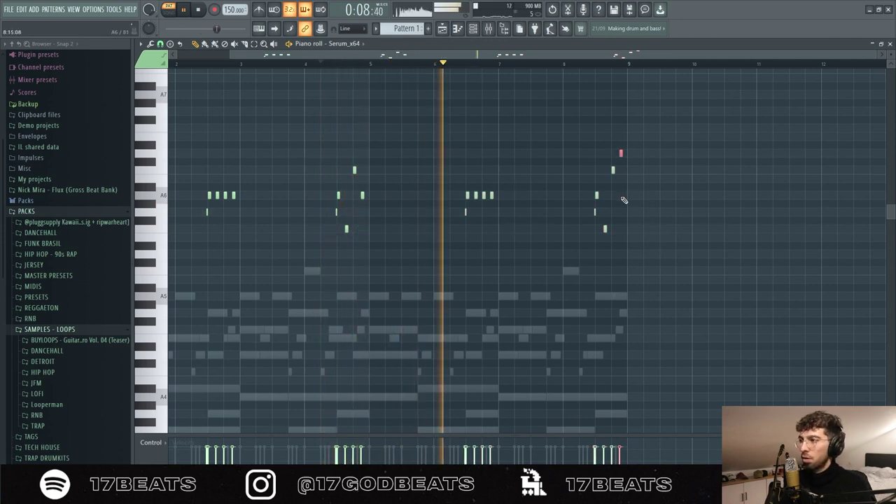
key(Up)
key(Up)
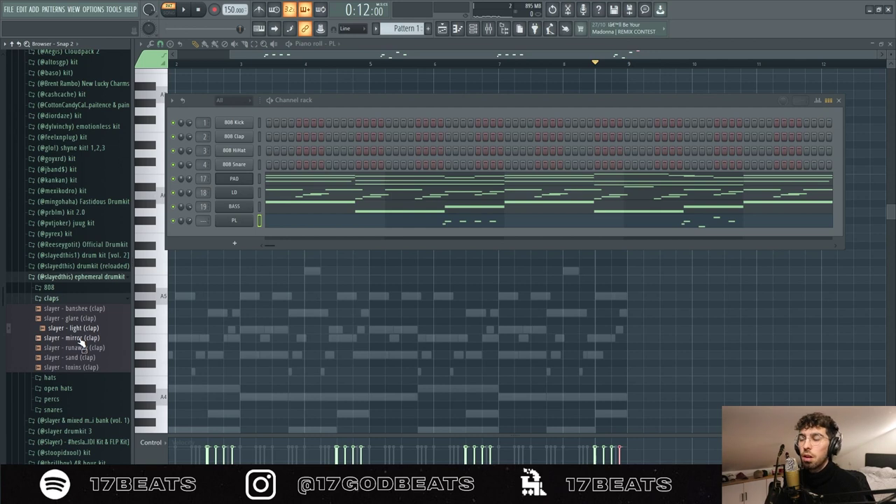
- Preview the snares of the slayer vol. 2 kit and replace the 808 Snare with slayer_snare(buzz)
key(space)
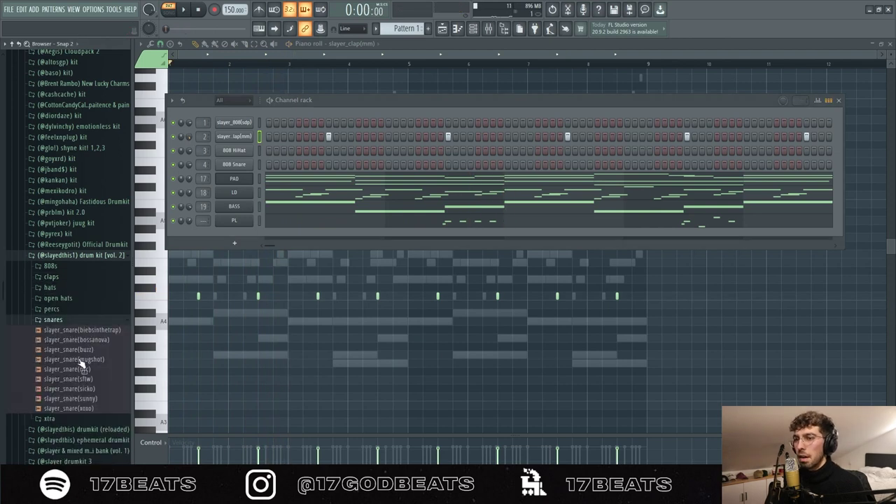
click(82, 361)
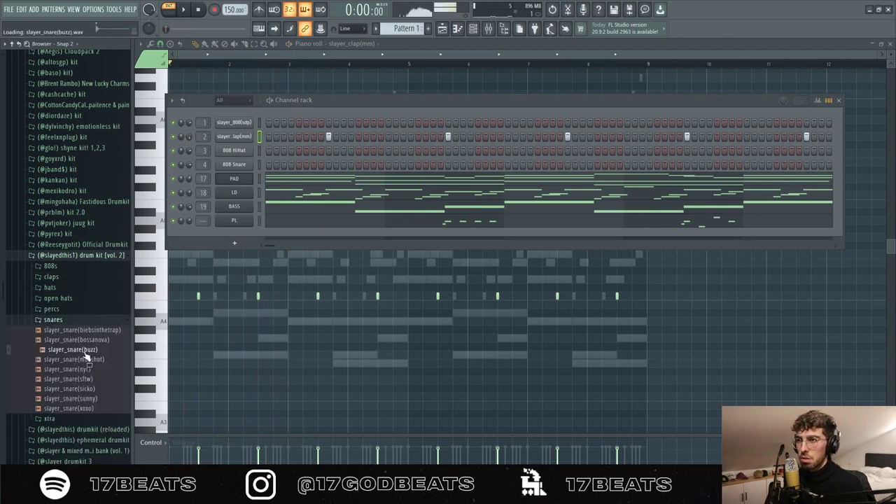
drag(235, 168, 236, 165)
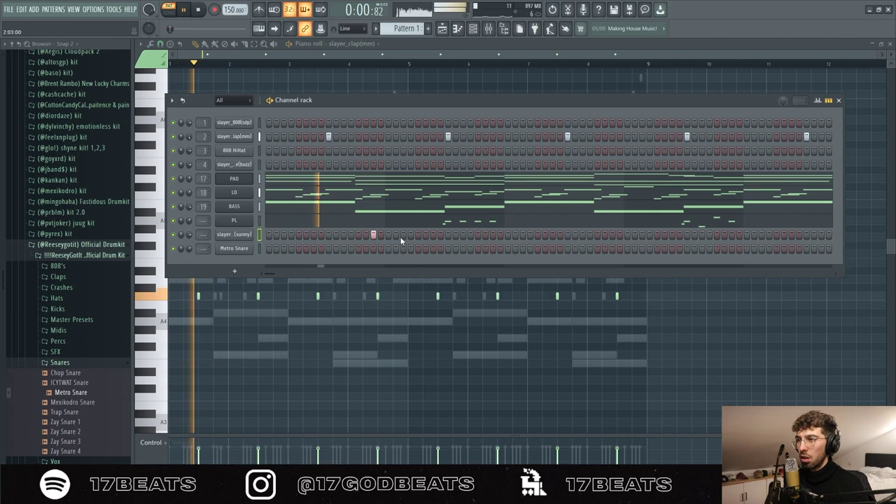
- Program sparse accent hits on the buzz, sunny and Metro Snare channels between the claps
click(404, 166)
key(space)
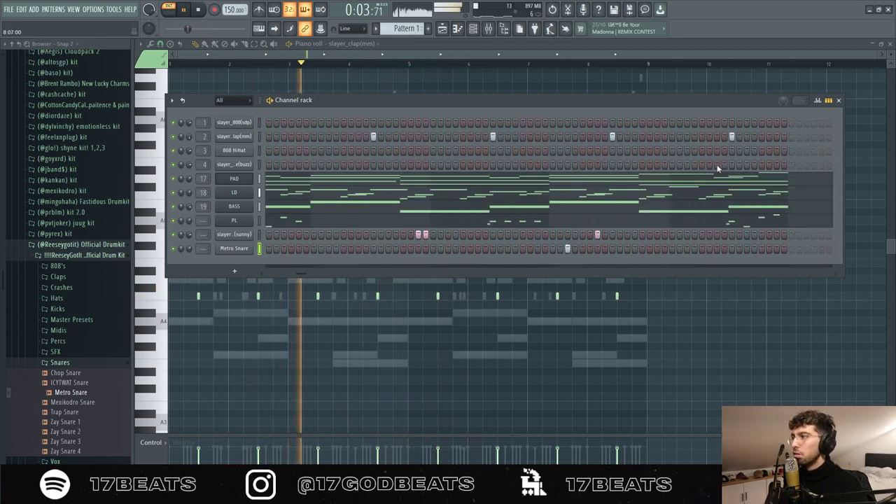
click(687, 163)
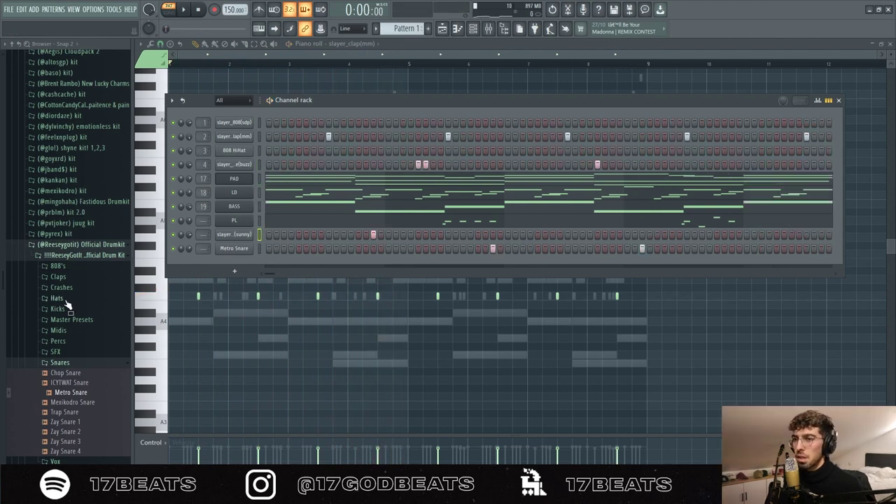
- Replace the 808 HiHat with Hi Hat [ WHzYOutOFHERE™ ] and program a pattern of short hit groups separated by gaps
click(58, 299)
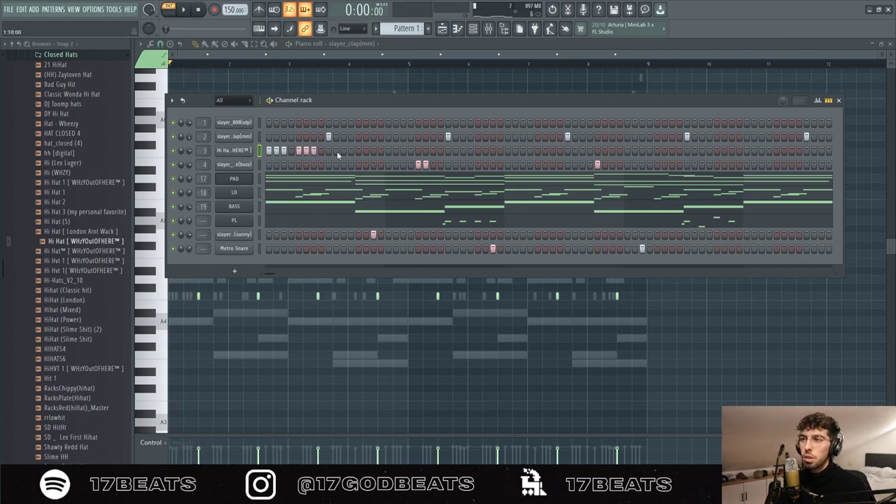
drag(343, 152, 358, 152)
click(403, 152)
drag(477, 151, 493, 151)
click(509, 151)
click(524, 151)
click(530, 151)
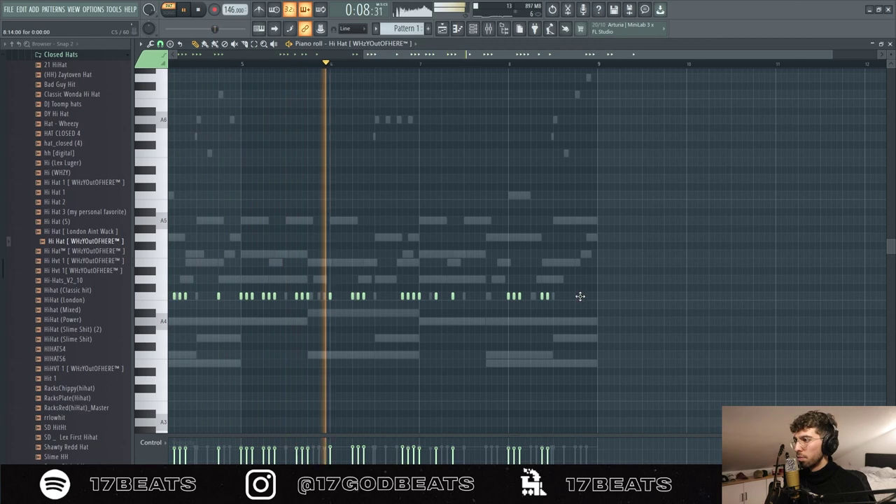
- Add a short run of hi-hat notes at the end of bar 8, stepping down in pitch
click(581, 296)
click(575, 279)
click(586, 305)
click(592, 313)
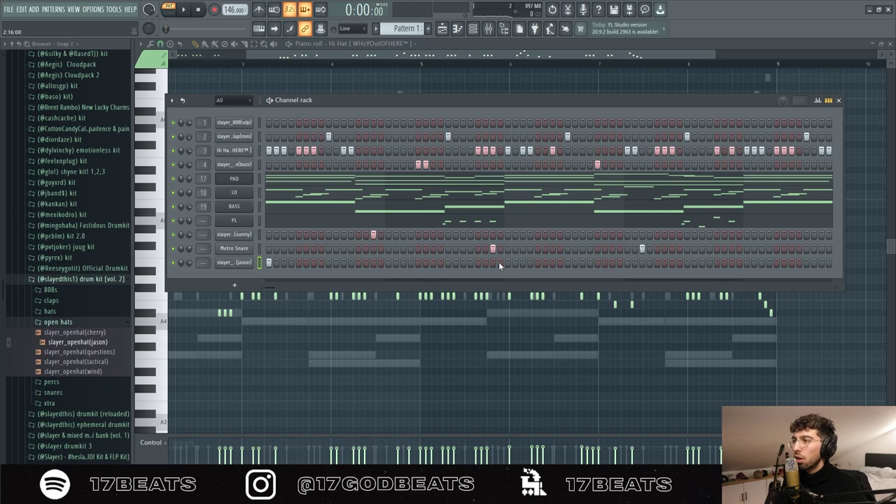
- Adjust the slayer_openhat(jason) channel's volume and add a second open hat hit at the start of bar 3
key(space)
key(space)
drag(189, 263, 189, 259)
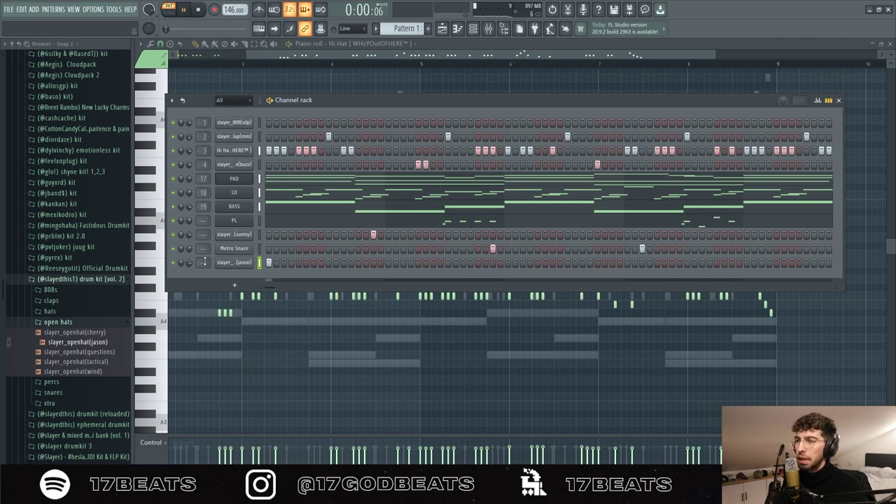
click(508, 264)
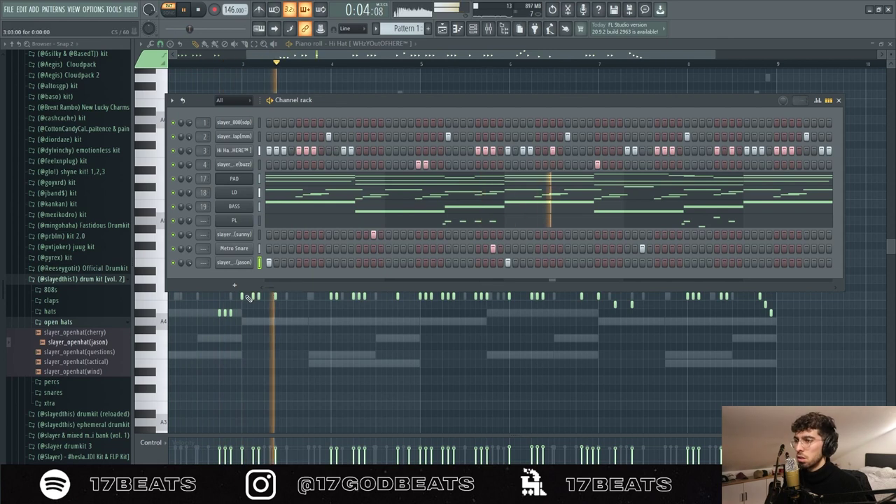
- Preview slayer_openhat(tactical) and rename the slayer_openhat(jason) channel OHCY
key(space)
click(89, 363)
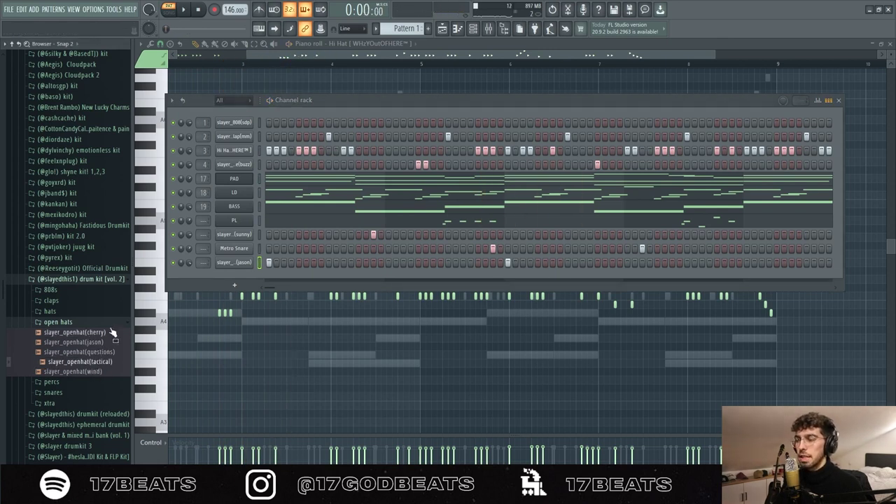
right_click(241, 265)
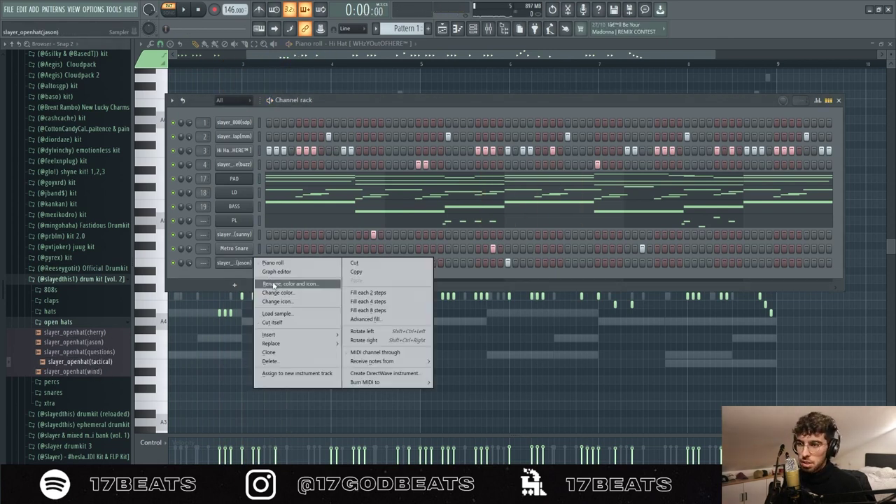
click(276, 282)
text(OHCY)
key(Return)
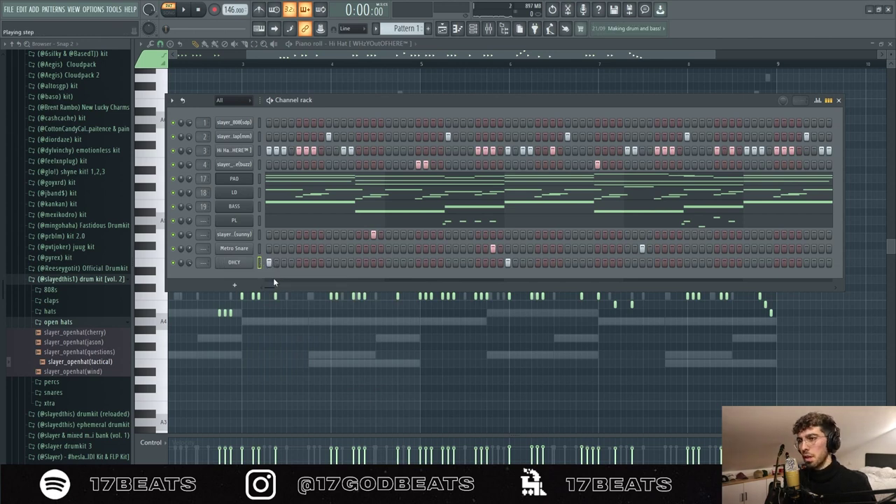
- Preview more open hats and add slayer_openhat(tactical) and open hat [ 808 Mafia ] as new channels
click(77, 371)
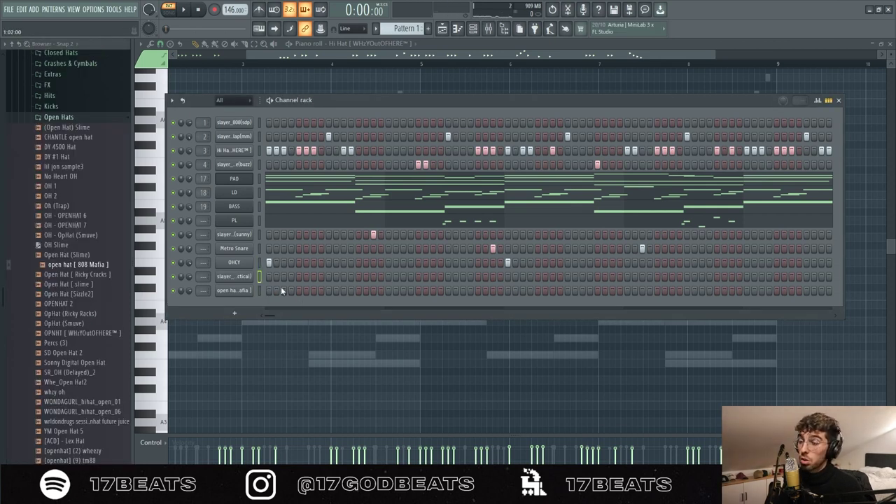
- Place sparse hits on the Open Hat (Slime) and open hat [ 808 Mafia ] channels and play the pattern back
click(296, 277)
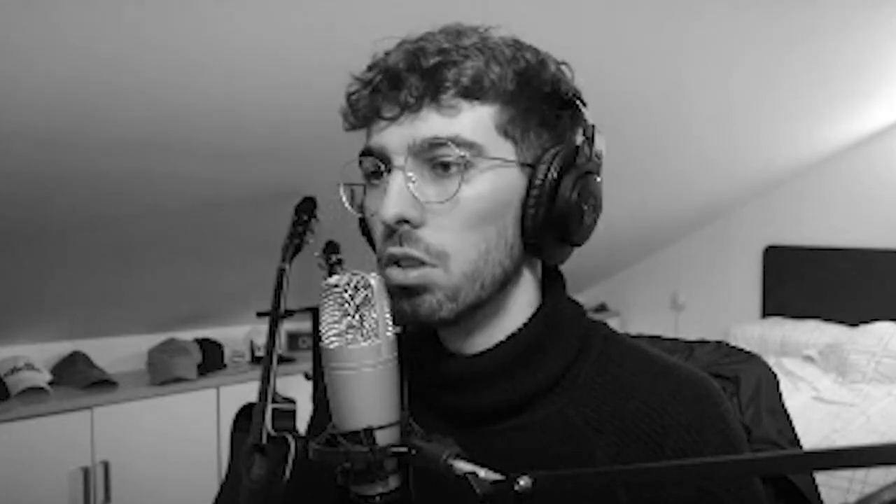
key(space)
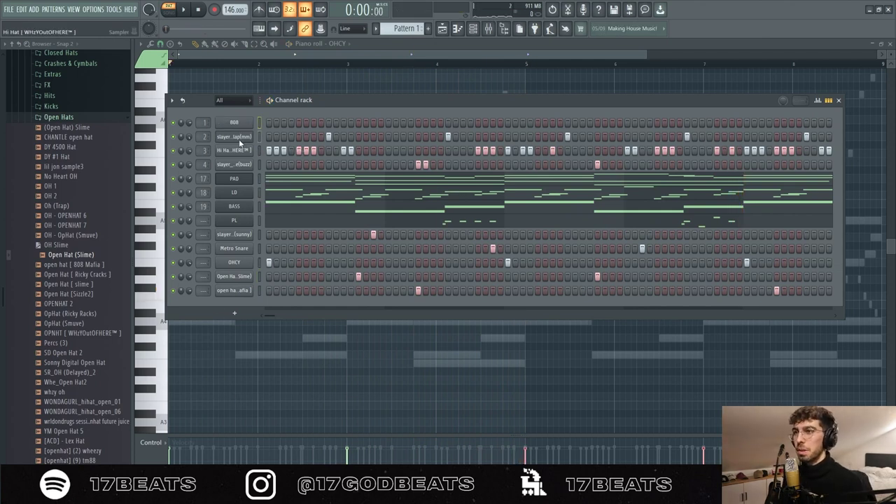
- Write an 808 bass line in the piano roll with A5, F5 and G5 notes across eight bars, splitting some into repeated hits
right_click(239, 140)
click(164, 327)
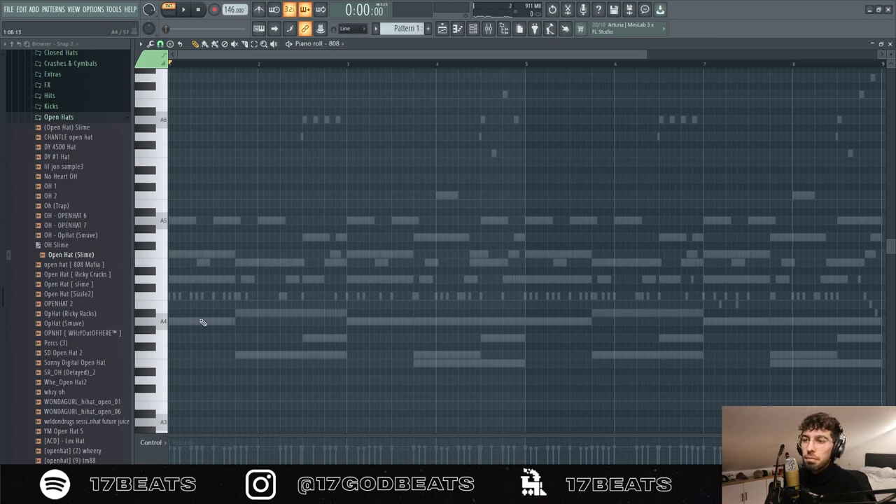
drag(227, 222, 198, 222)
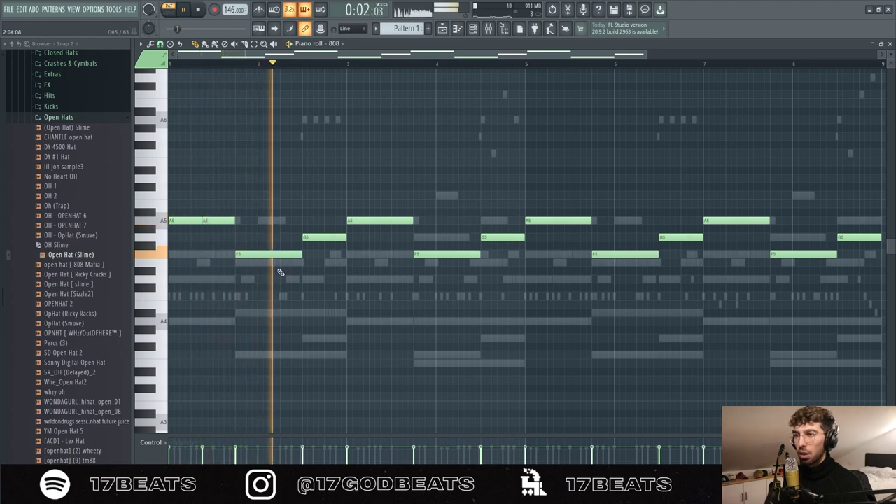
drag(657, 255, 635, 255)
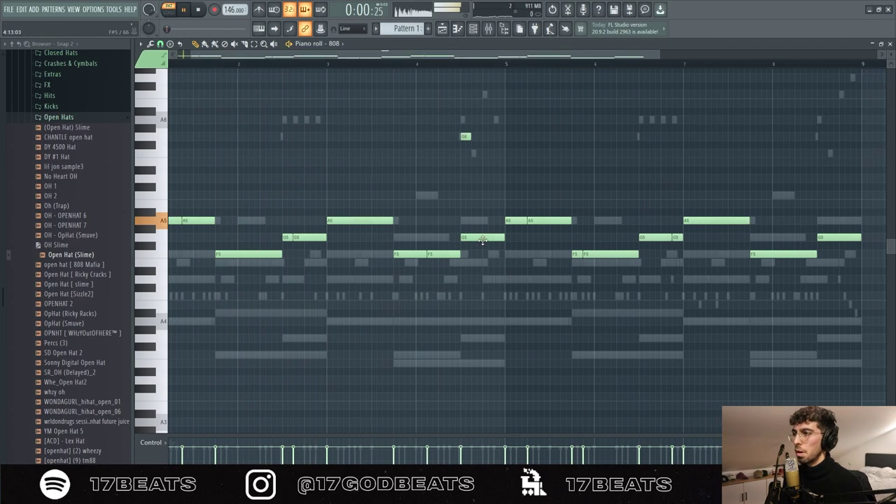
- Shorten the 808's G5 note in bar 4 and add a G6 accent after it while the pattern plays
key(space)
drag(516, 238, 494, 238)
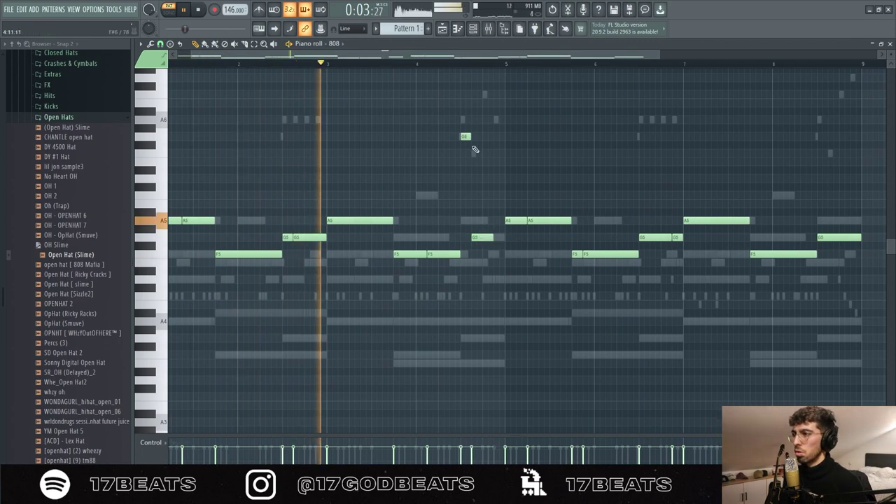
click(498, 137)
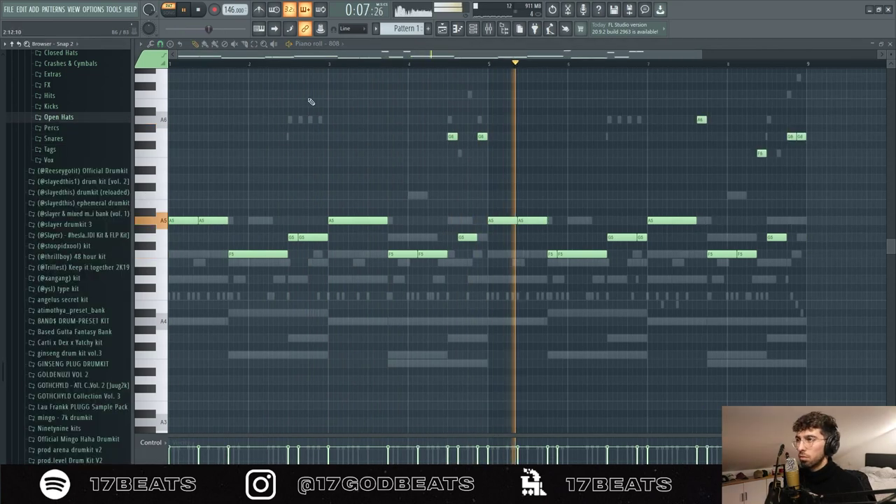
- Load Fruity Fast Dist into the first effect slot of the 808 mixer track
click(473, 28)
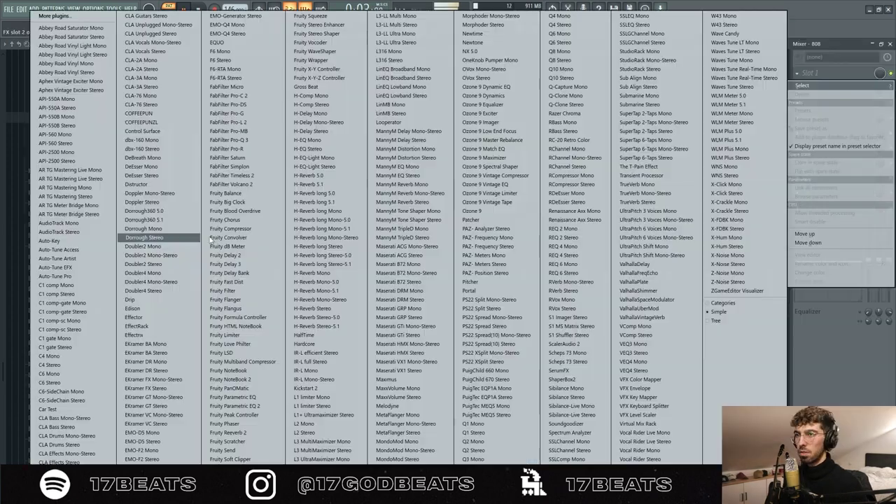
click(234, 282)
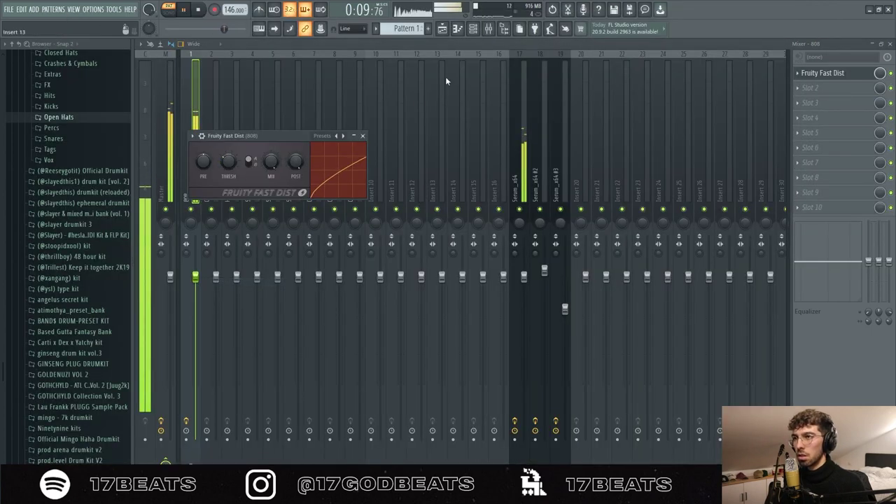
click(473, 30)
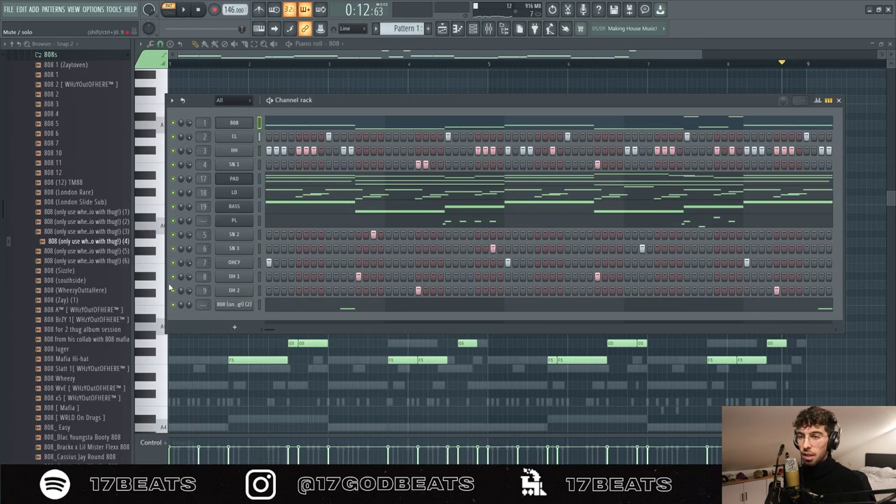
- Add the (SXJ) FX (4) sample as a channel with a hit on the first step and audition it
scroll(117, 225, up, 5)
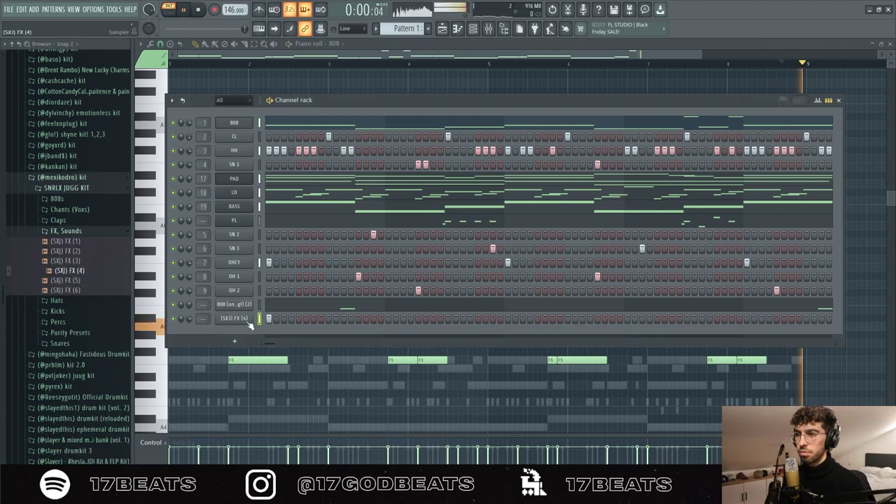
click(234, 318)
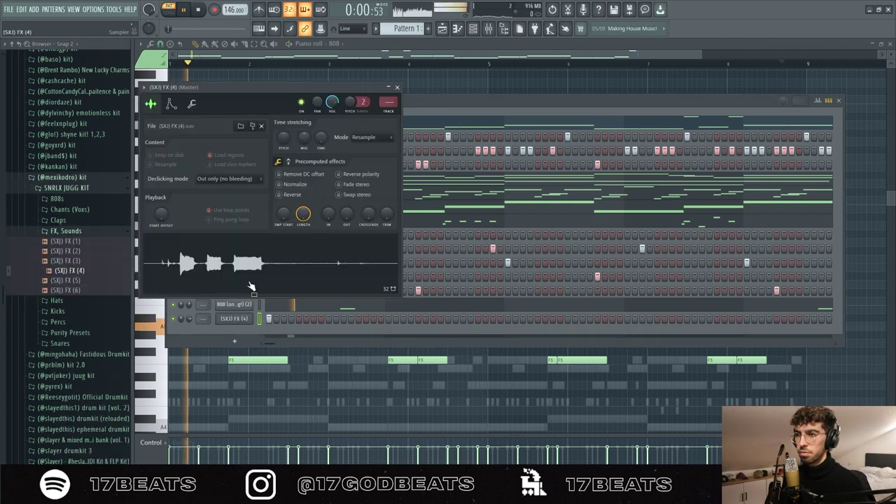
key(space)
click(397, 87)
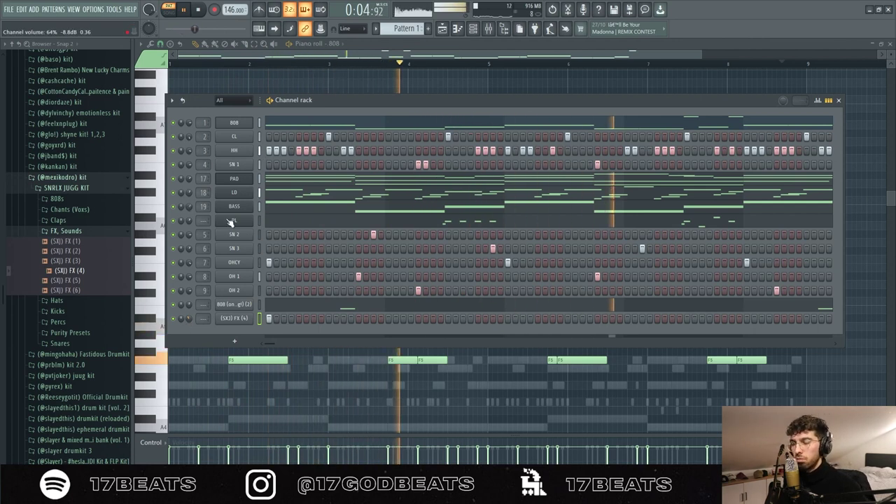
- Route the second 808 to mixer track 10 and the FX sample to track 11, renaming the channels 808 2 and FX
drag(205, 305, 205, 276)
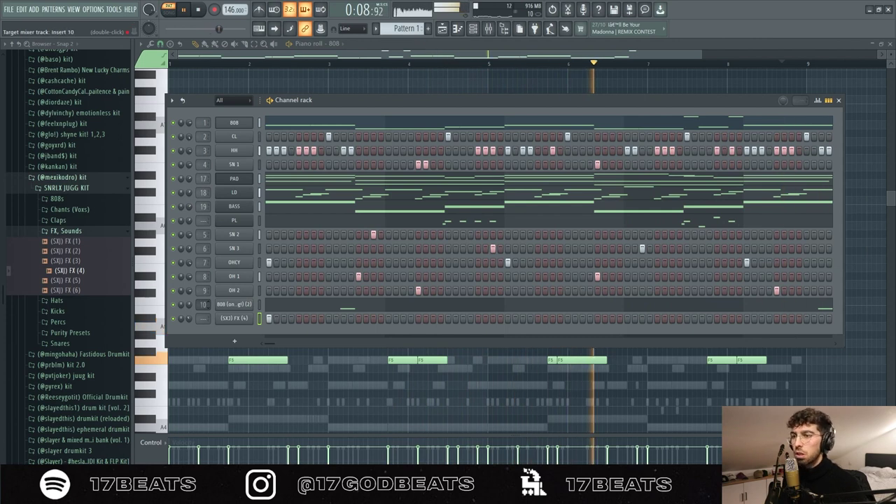
click(452, 30)
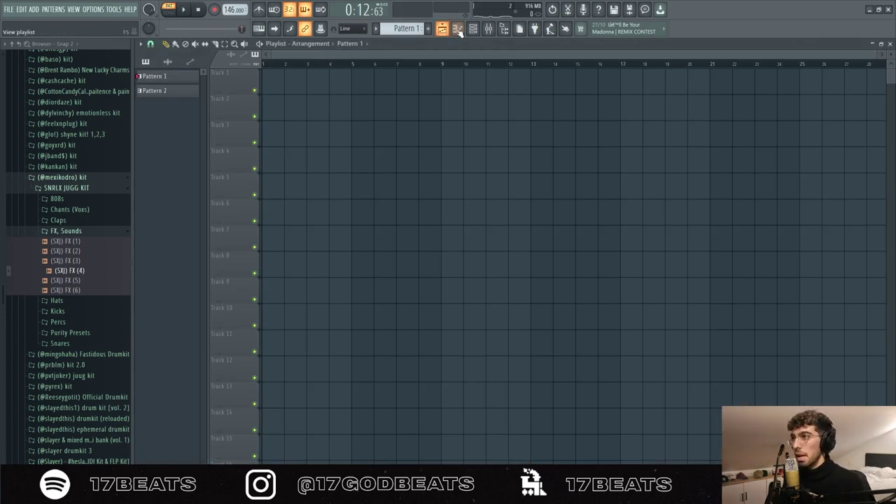
click(473, 31)
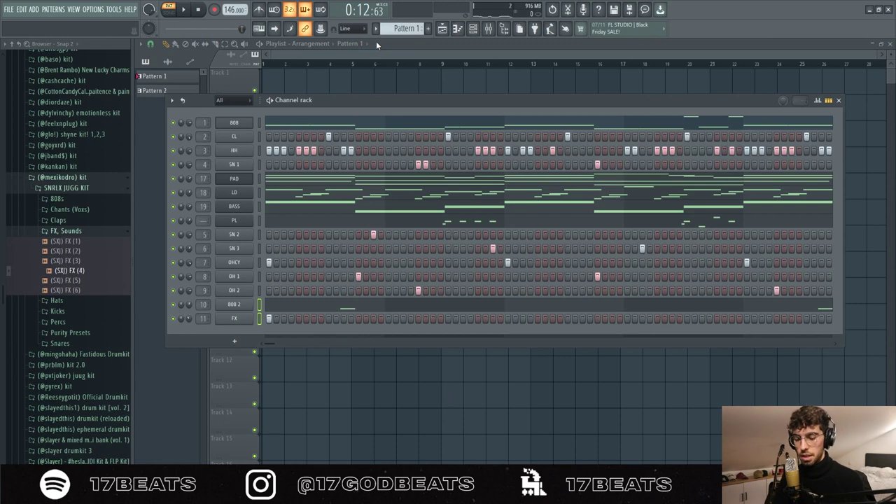
- Switch to Pattern 2, split it by channel and show the separate patterns in the playlist
key(KP_Add)
key(F7)
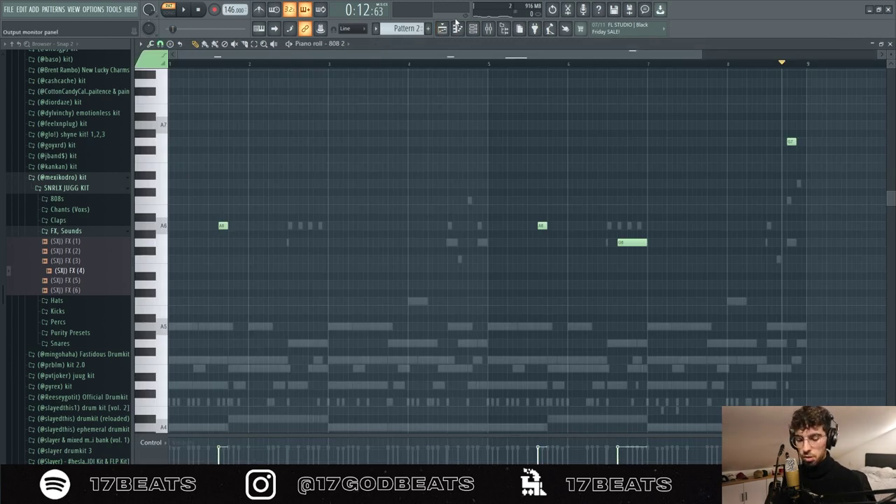
click(377, 29)
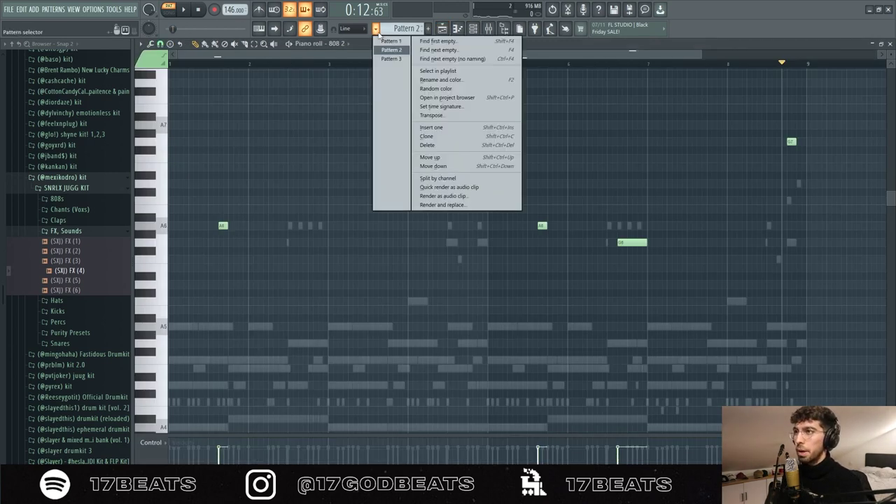
click(456, 180)
key(F6)
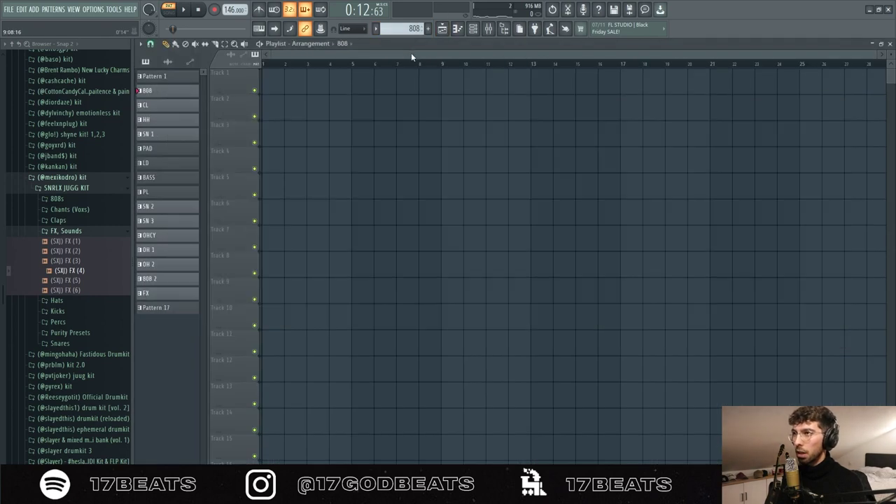
- Arrange the split patterns on their own playlist tracks as a full song, with Delay 3 and Love Philter mix level automation clips
drag(173, 166, 281, 83)
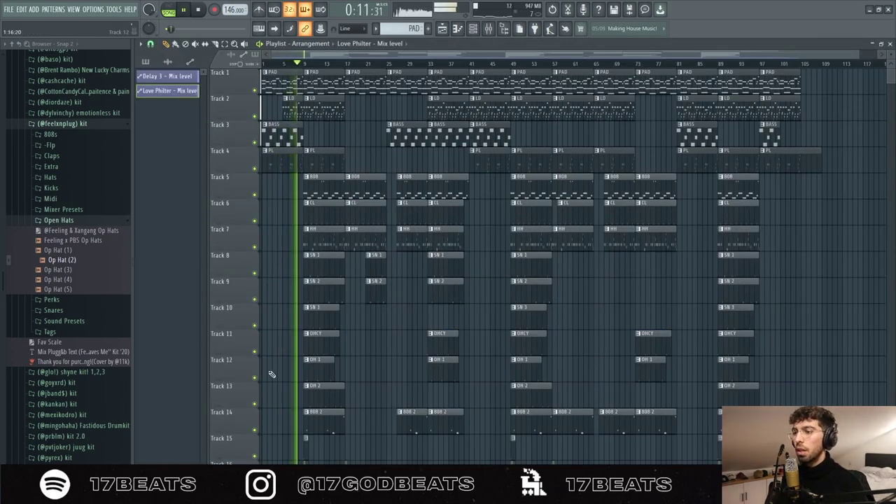
scroll(286, 400, down, 2)
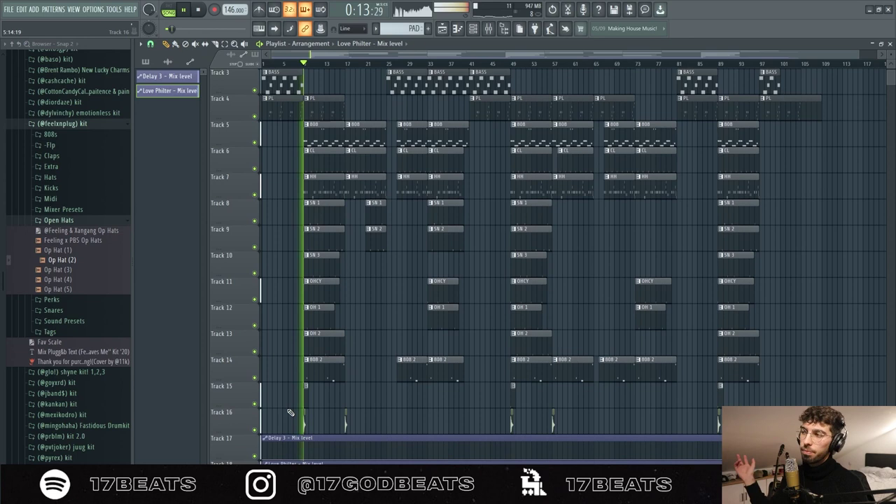
scroll(304, 394, up, 2)
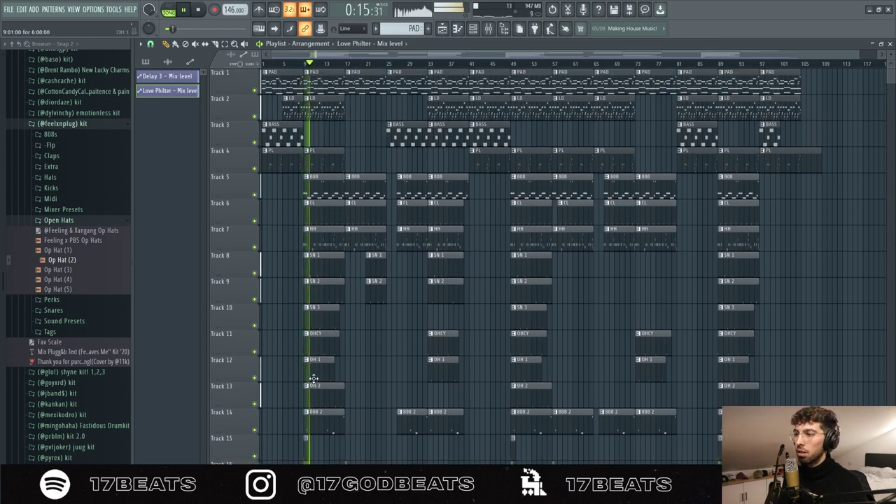
- Play the arrangement from about bars 16, 41 and 57 to review how each section changes
click(340, 64)
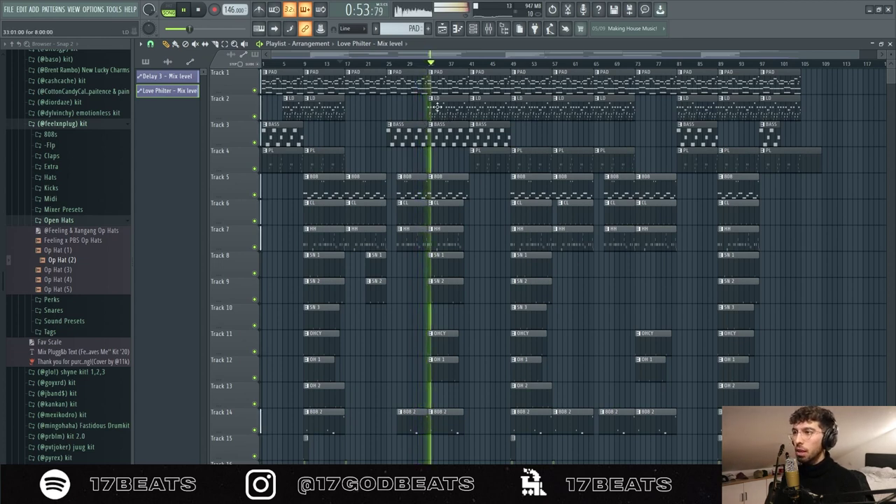
click(475, 63)
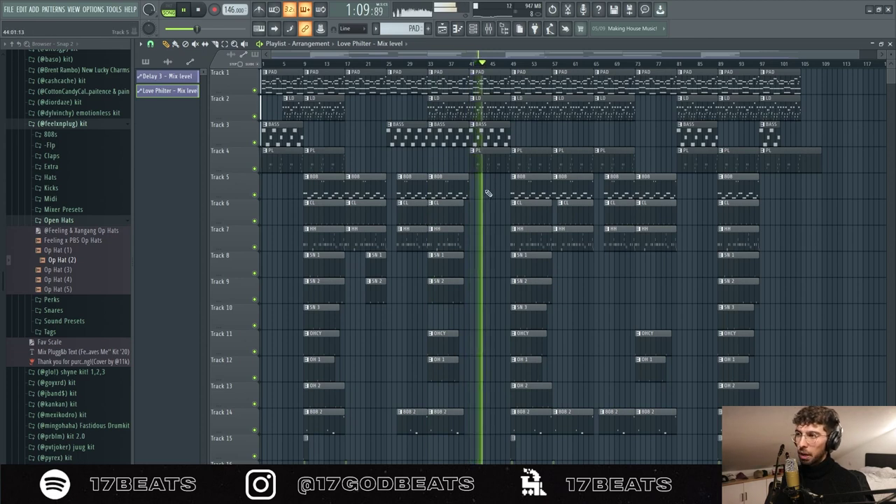
scroll(497, 178, down, 3)
scroll(632, 164, up, 2)
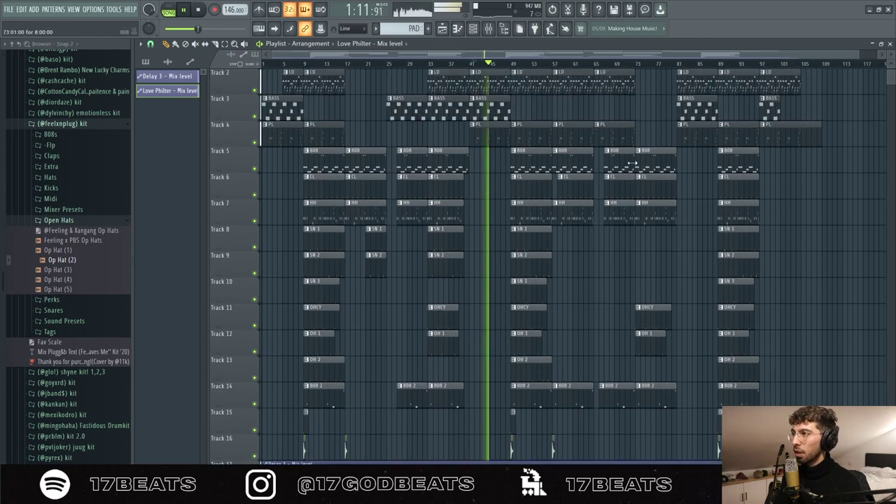
scroll(632, 164, up, 1)
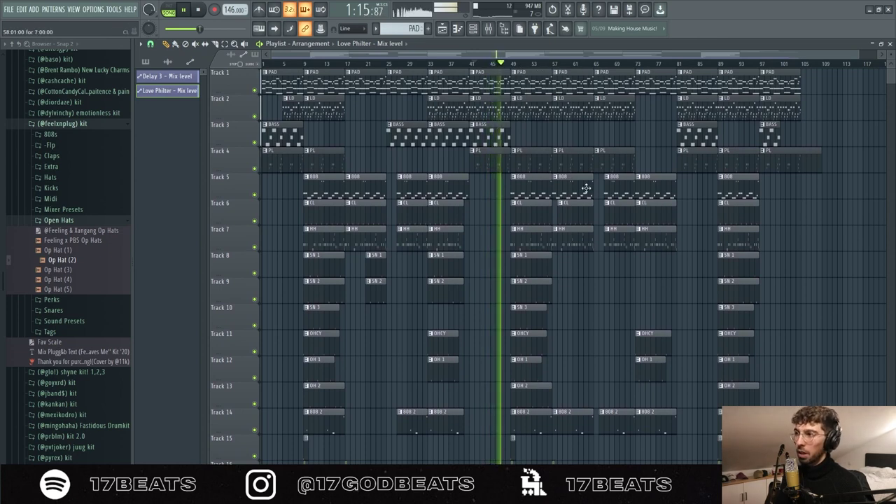
click(553, 62)
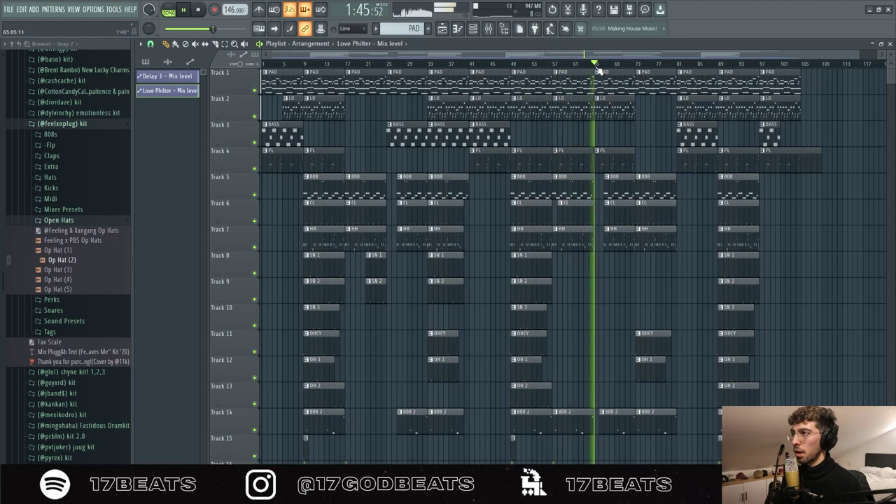
- Review the tracks in the section after bar 65 and select the OHCY and OH 1 clips at bar 73
scroll(616, 258, down, 1)
scroll(616, 258, down, 3)
scroll(617, 257, up, 4)
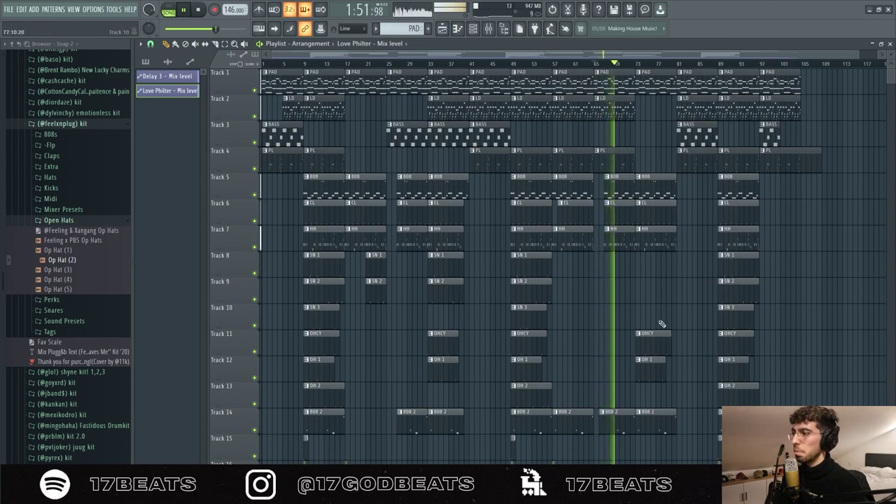
drag(662, 324, 658, 369)
- Add points to the Love Philter mix level automation so it rises from about bar 81, holds, and drops back at bar 89
scroll(698, 330, down, 3)
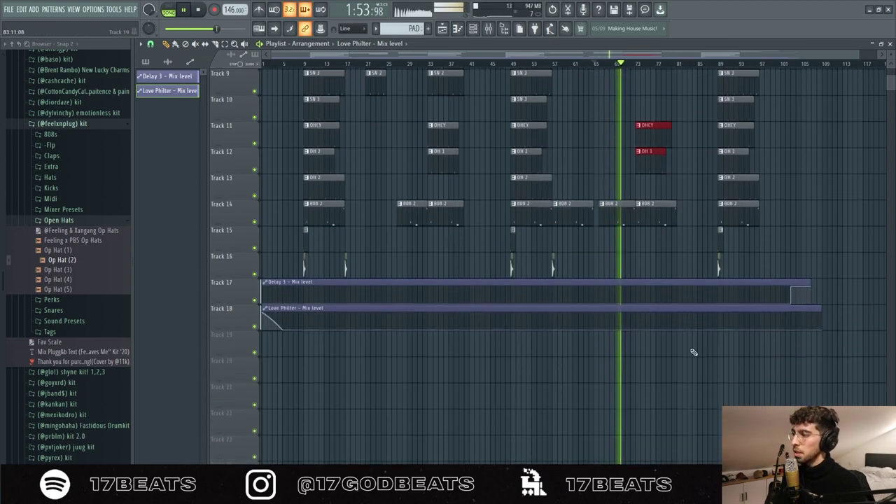
right_click(682, 322)
right_click(679, 322)
right_click(709, 313)
right_click(724, 327)
right_click(678, 312)
click(686, 320)
scroll(676, 79, up, 4)
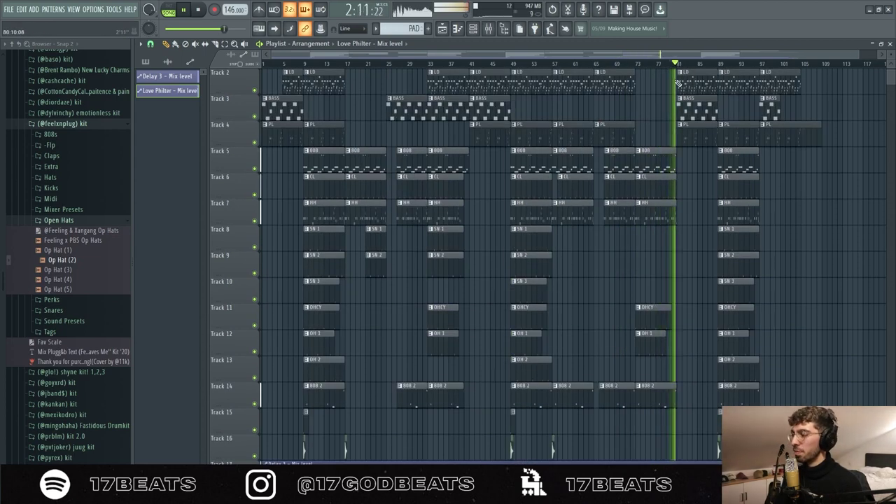
- Play the final drop and the outro from about bar 97, review the Delay 3 automation at the end and stop playback
scroll(700, 170, down, 3)
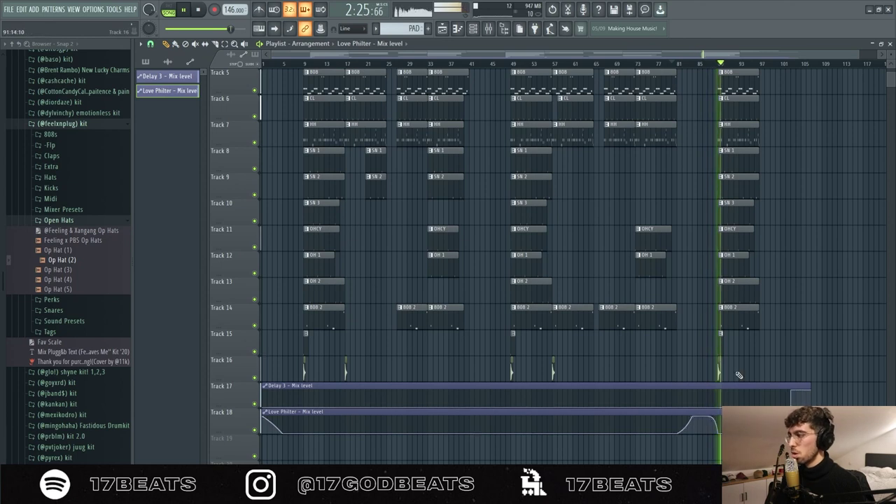
scroll(739, 376, up, 4)
click(761, 64)
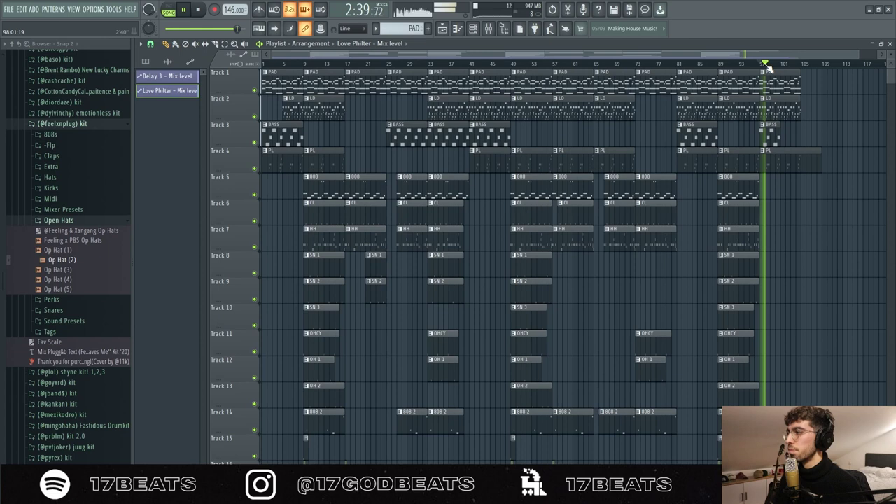
scroll(789, 326, down, 6)
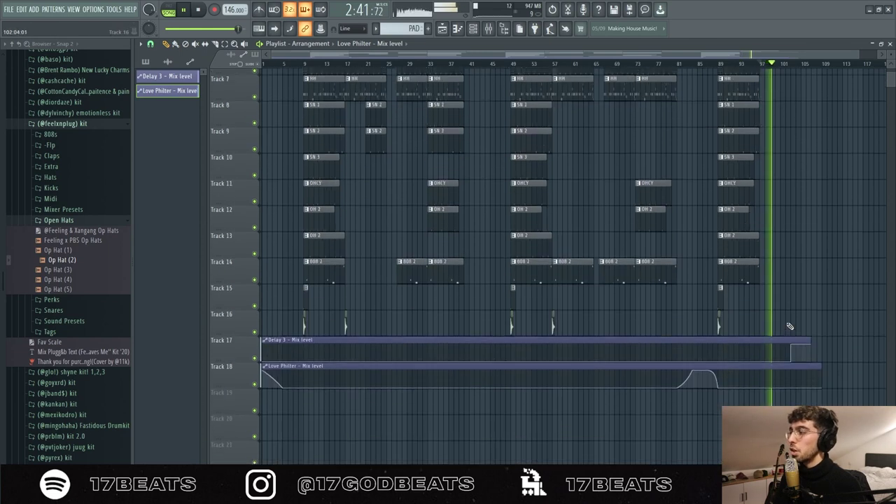
scroll(789, 326, up, 3)
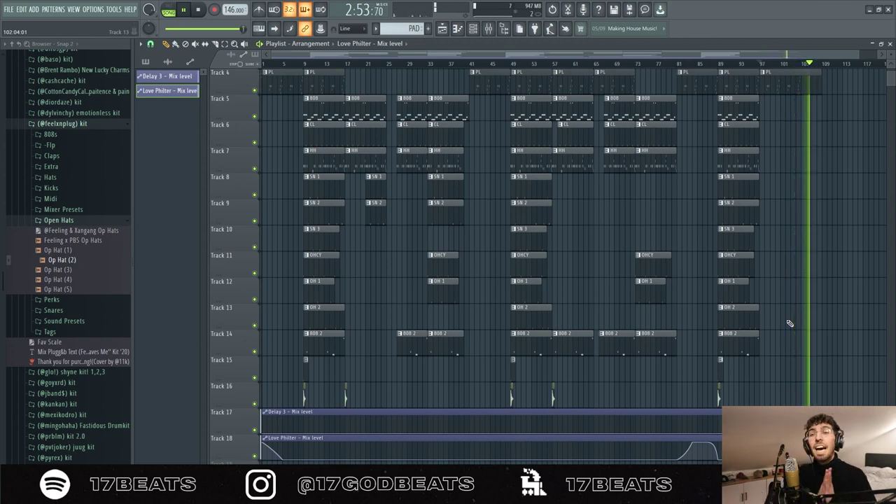
key(space)
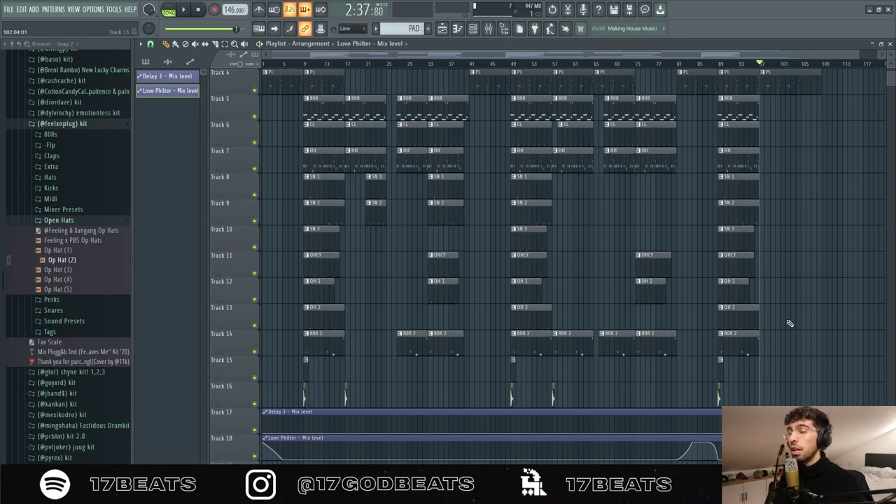